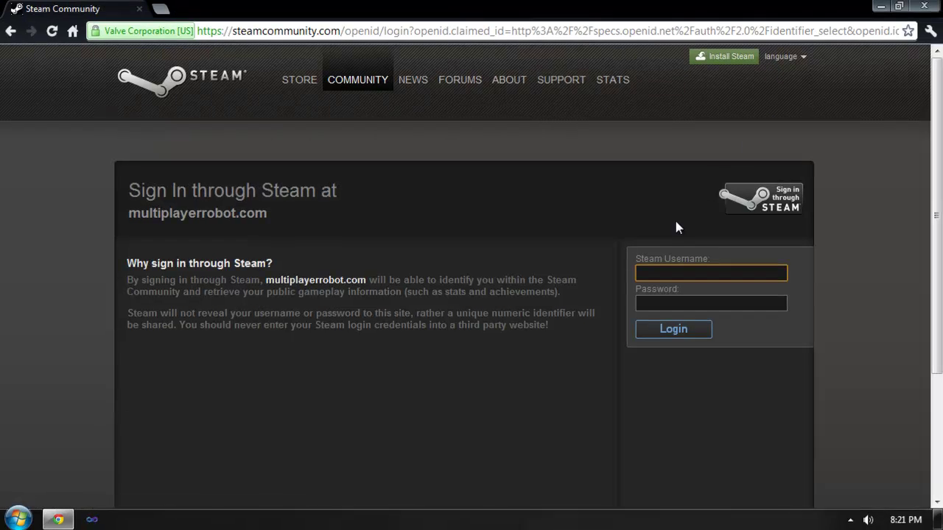
# Sign in to Steam Community with the Steam account username and password
pyautogui.write('m4stermel')
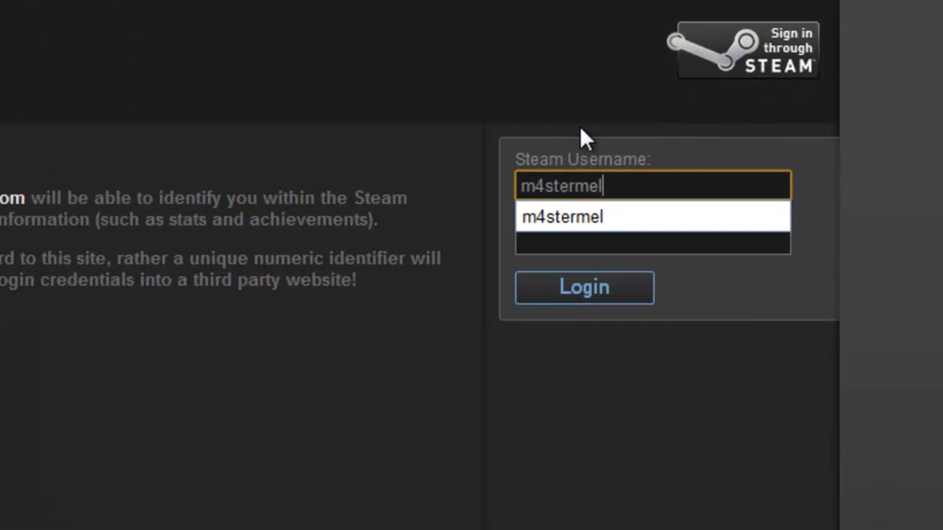
pyautogui.click(661, 249)
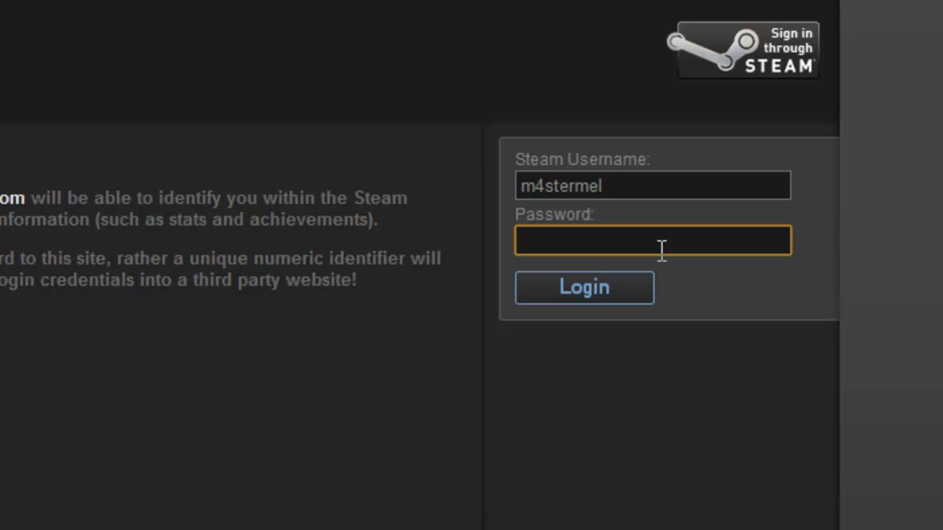
pyautogui.write('***********')
pyautogui.click(564, 309)
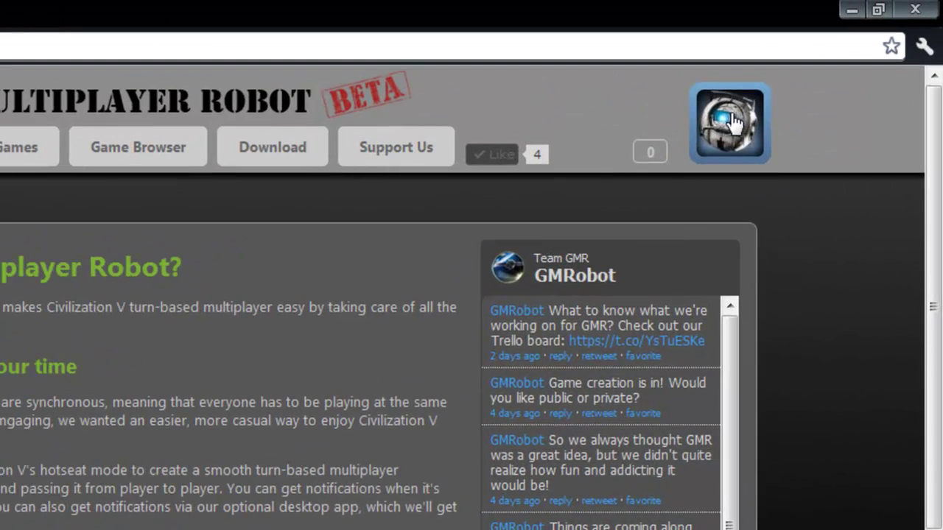
# Enter and save the notification e-mail address in the account settings panel
pyautogui.click(731, 122)
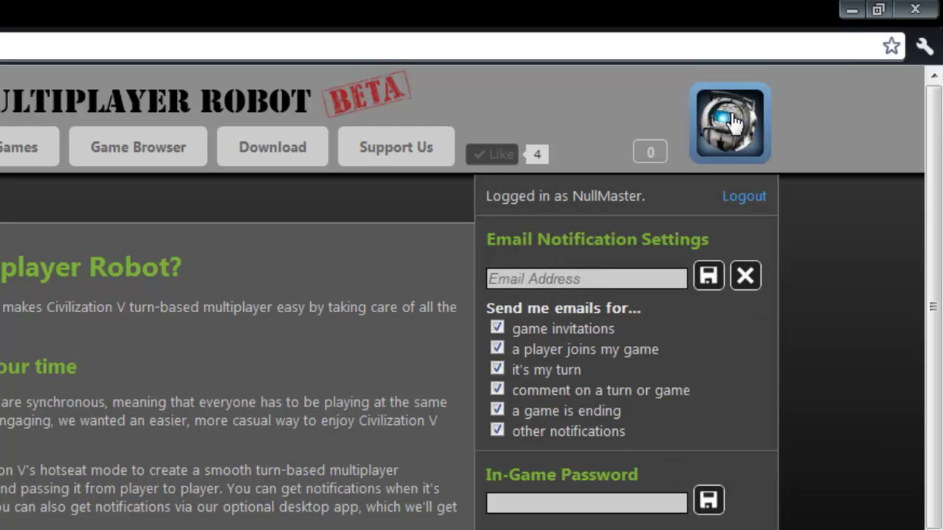
pyautogui.click(624, 278)
pyautogui.write('mast')
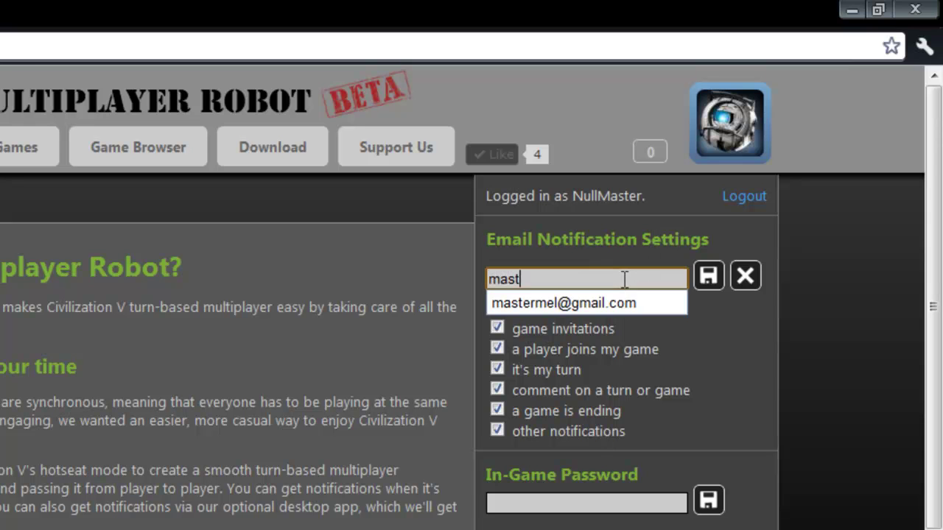
pyautogui.write('e')
pyautogui.press('Down')
pyautogui.press('Tab')
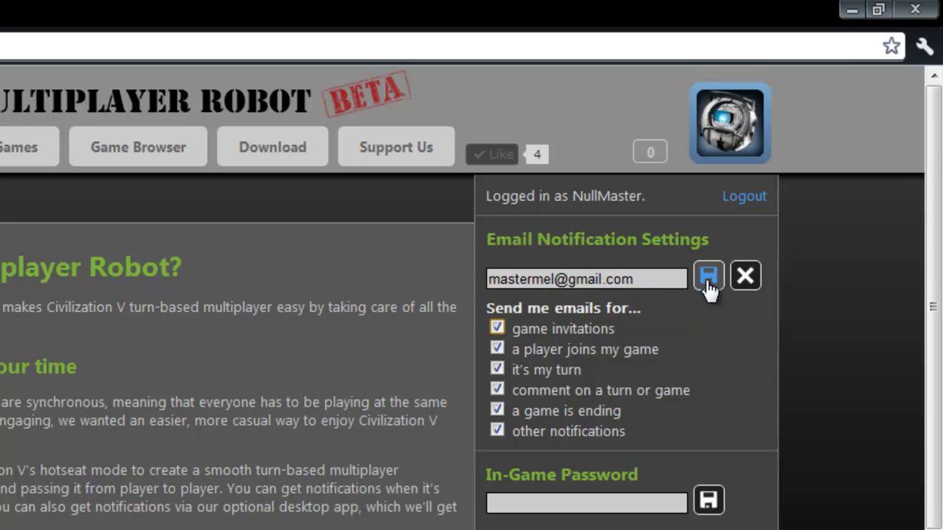
pyautogui.click(707, 279)
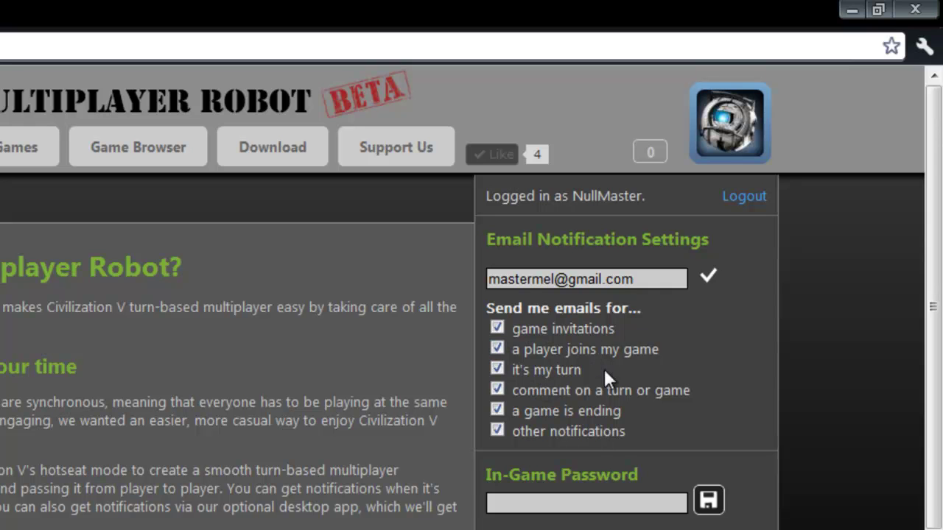
# Set and save an in-game password for the account
pyautogui.click(548, 502)
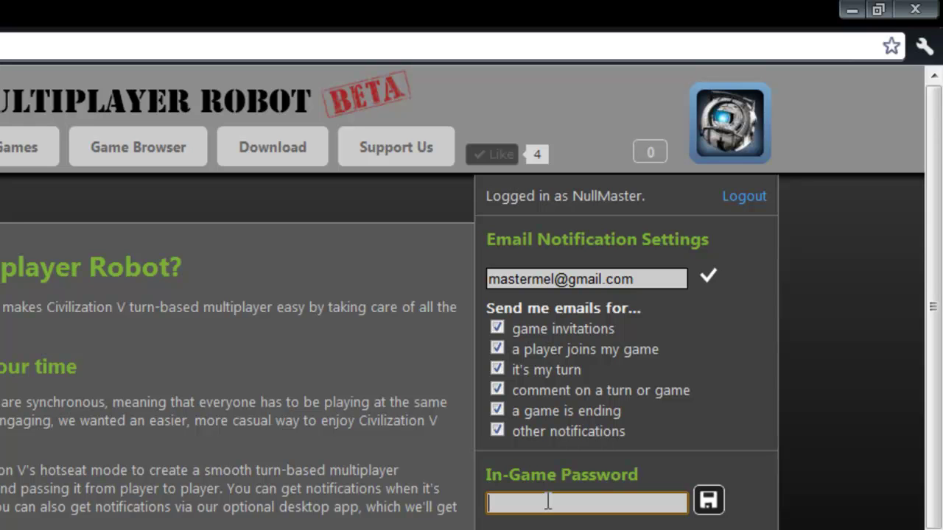
pyautogui.write('test')
pyautogui.click(708, 501)
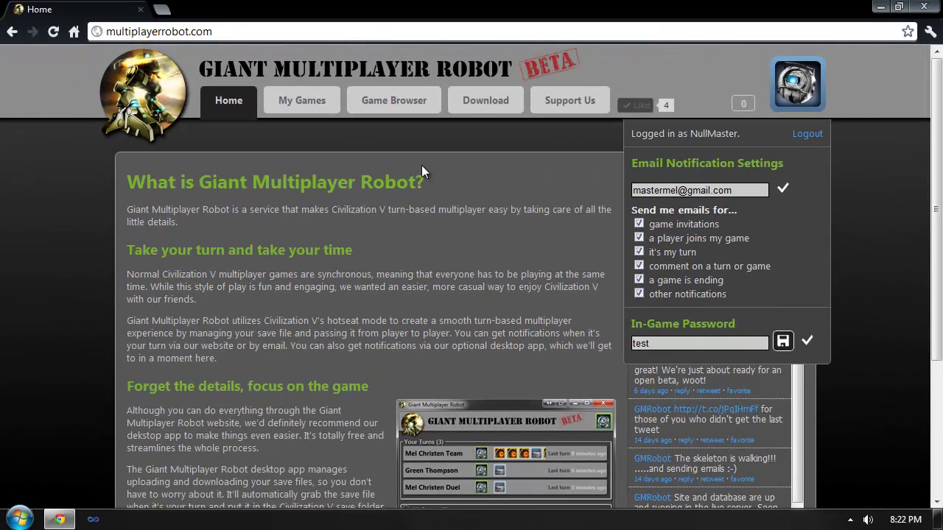
# Create a new game named 'My Civ 5 Game' from My Games
pyautogui.click(421, 171)
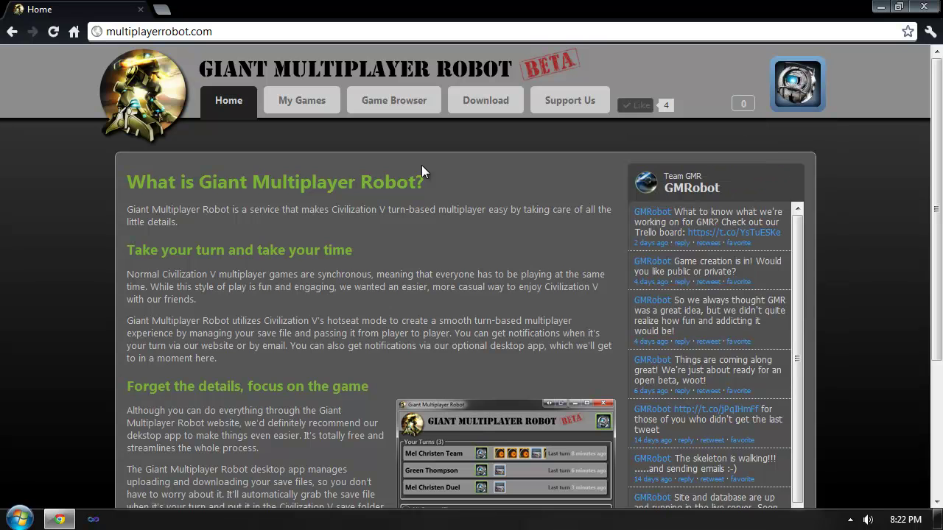
pyautogui.click(302, 109)
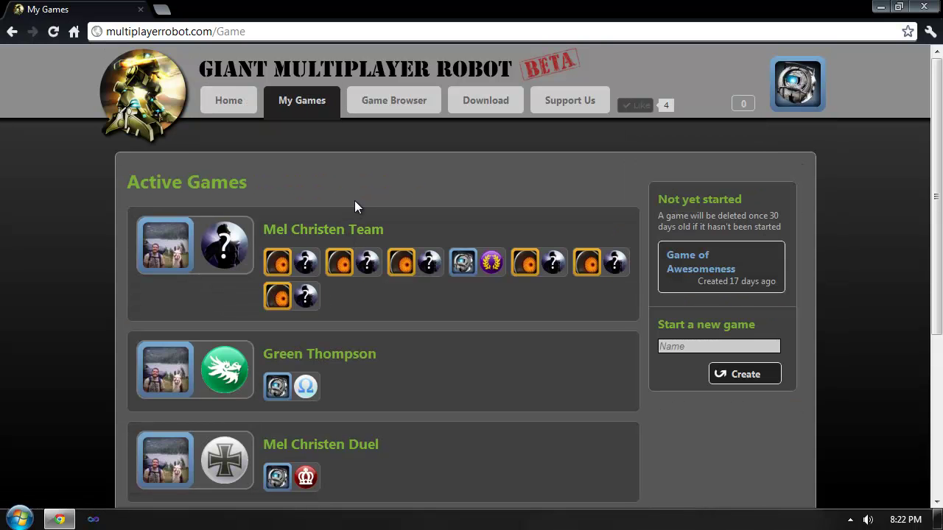
pyautogui.click(303, 109)
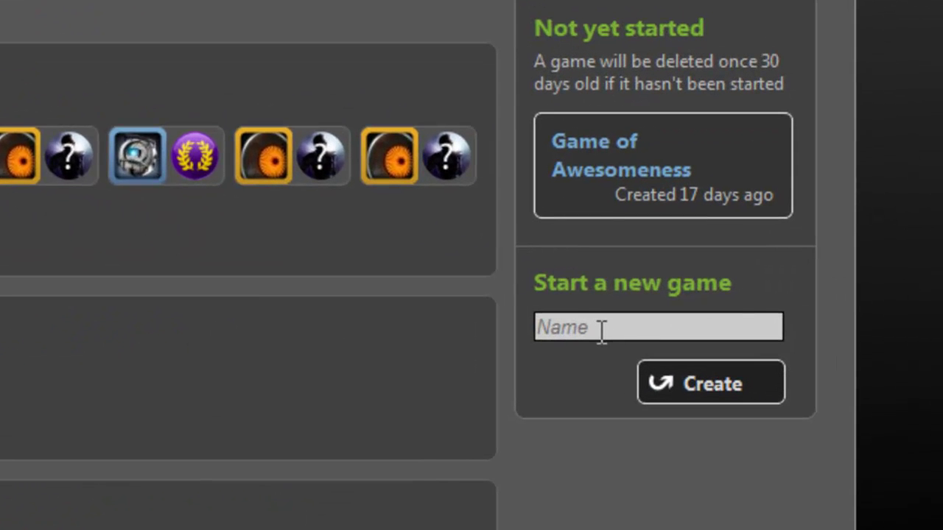
pyautogui.click(601, 332)
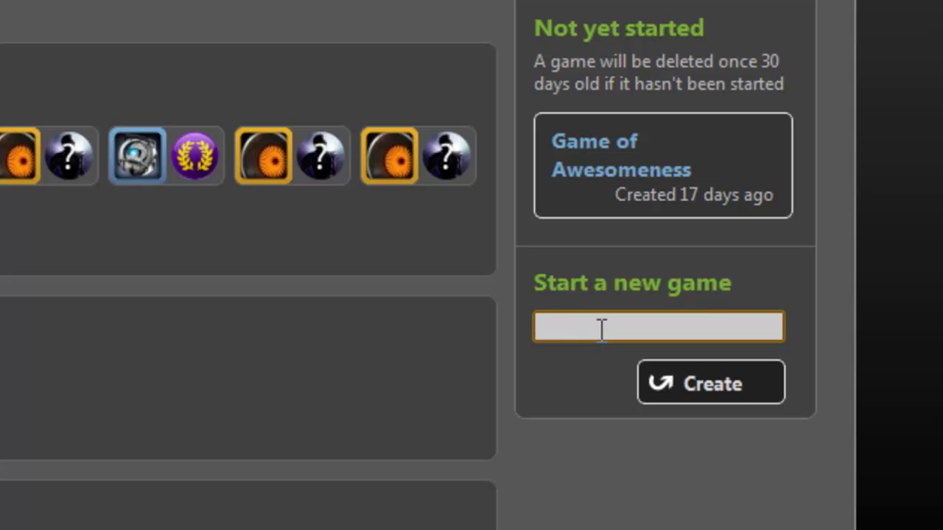
pyautogui.write('My Civ')
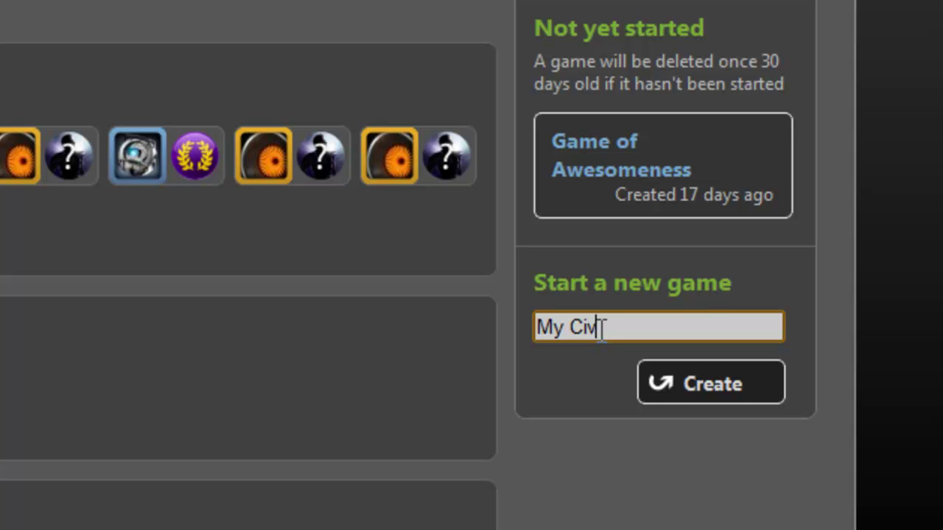
pyautogui.write(' 5 Game')
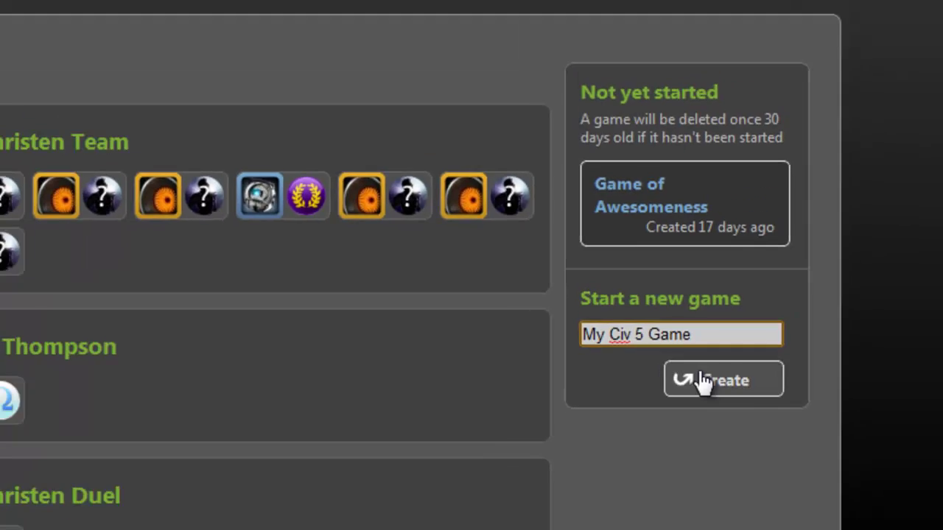
pyautogui.click(699, 385)
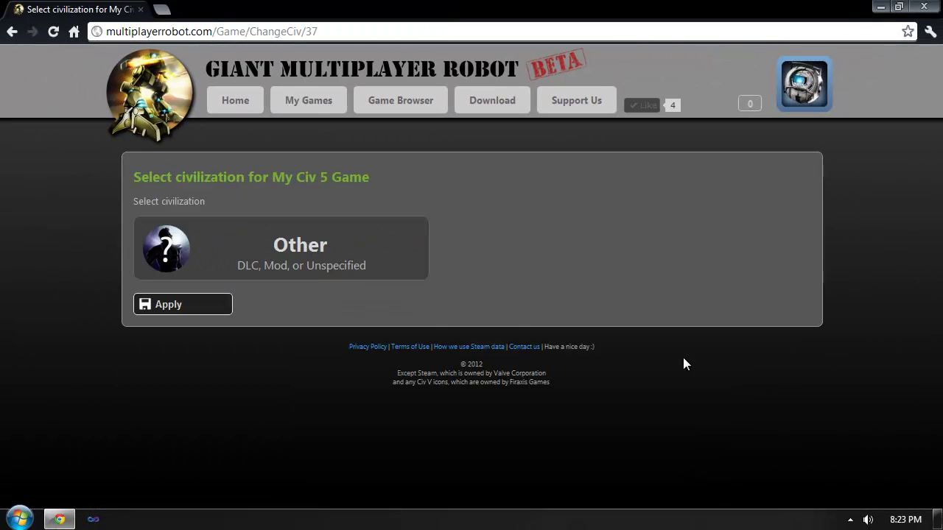
# Choose England as your civilization and apply it
pyautogui.click(341, 261)
pyautogui.moveTo(419, 313); pyautogui.dragTo(413, 366)
pyautogui.click(302, 377)
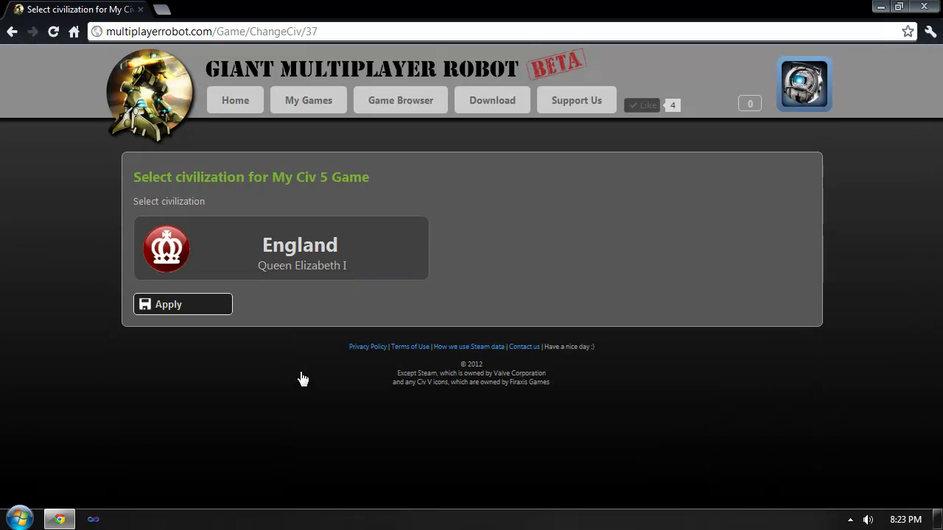
pyautogui.click(178, 305)
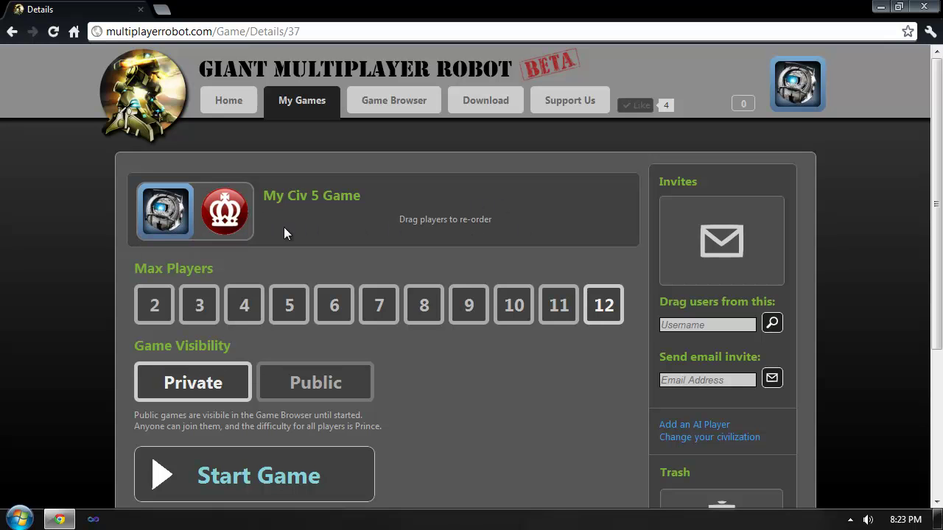
# Set Max Players to 4 and switch visibility to Public and back to Private
pyautogui.click(247, 313)
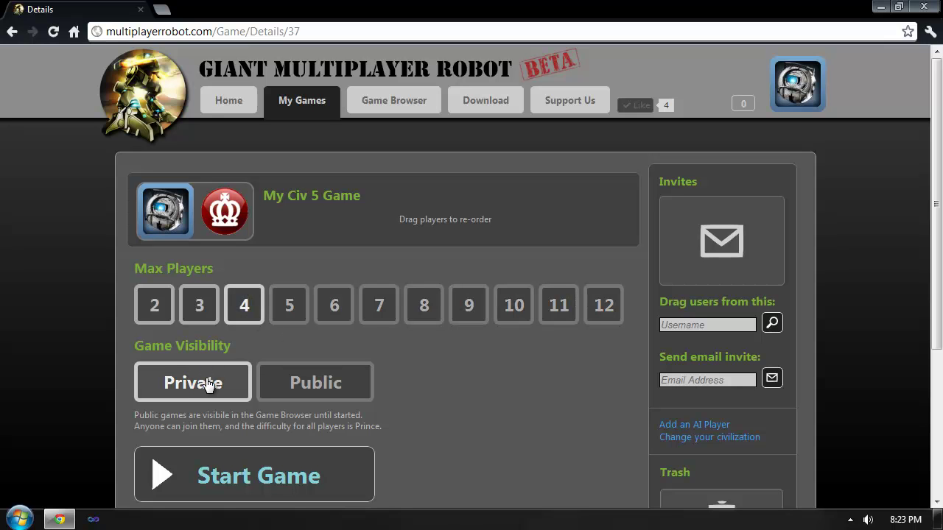
pyautogui.click(273, 386)
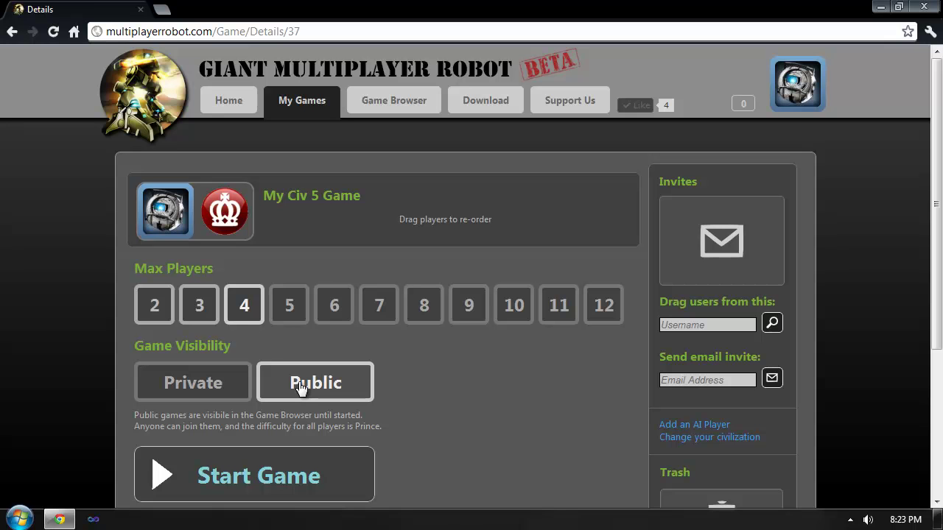
pyautogui.click(224, 381)
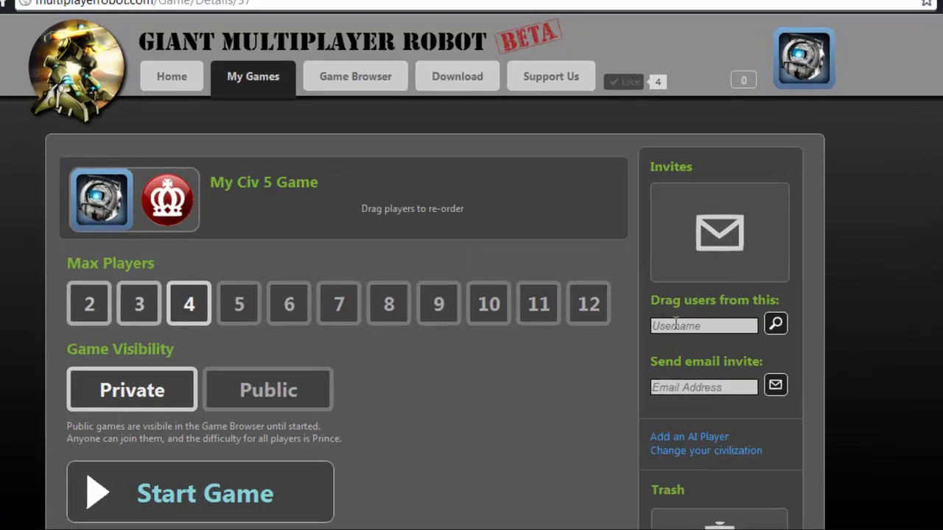
# Search the second player by username, add them to the invites, and confirm via notifications
pyautogui.click(682, 324)
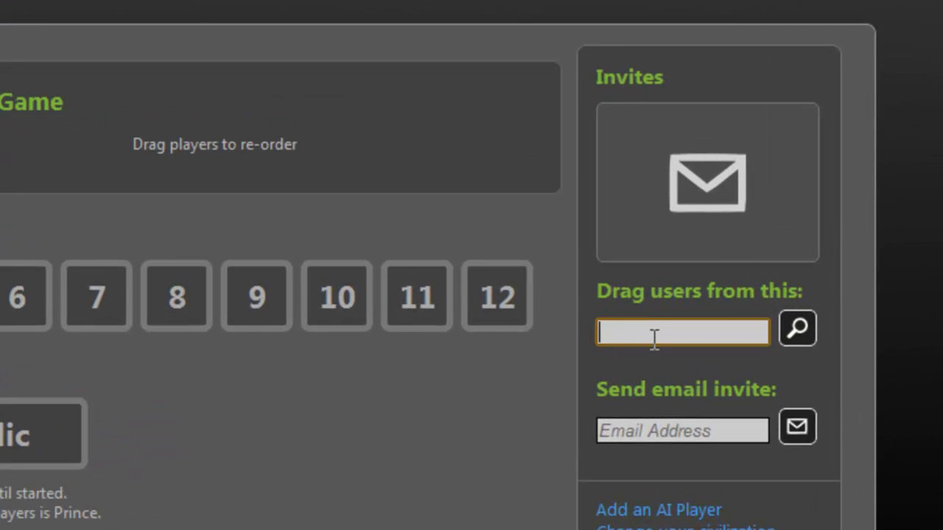
pyautogui.write('species zero')
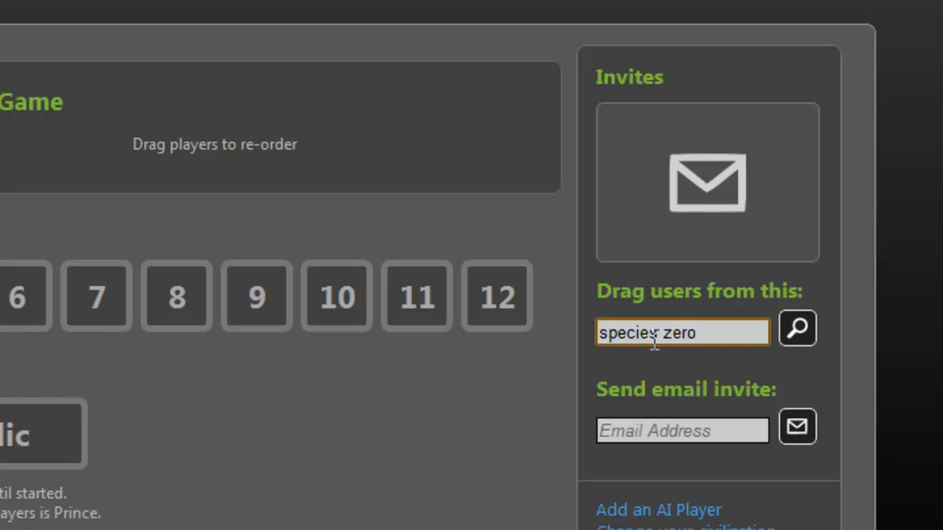
pyautogui.press('Return')
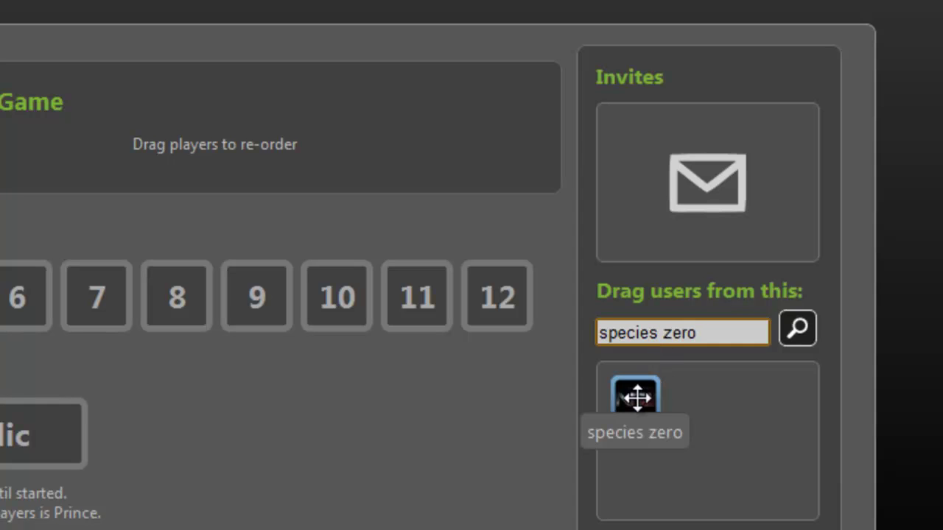
pyautogui.moveTo(640, 399); pyautogui.dragTo(640, 149)
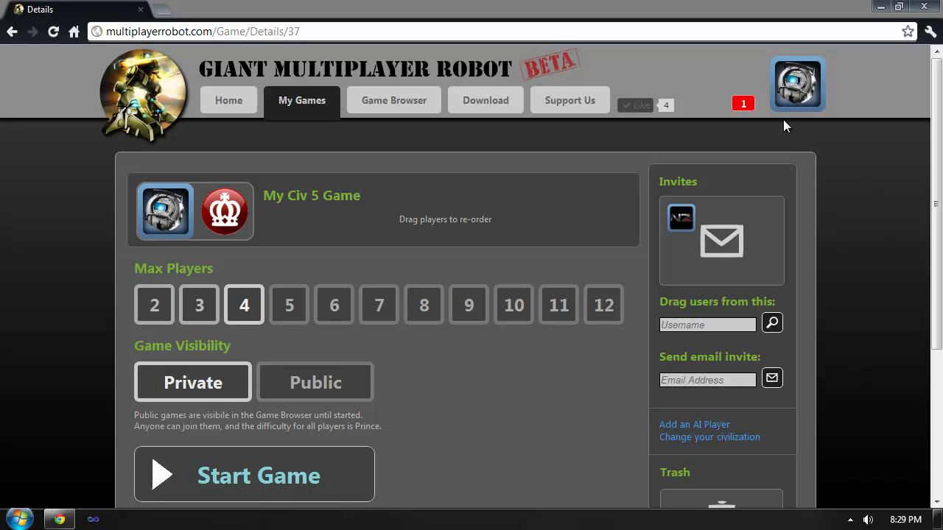
pyautogui.click(736, 109)
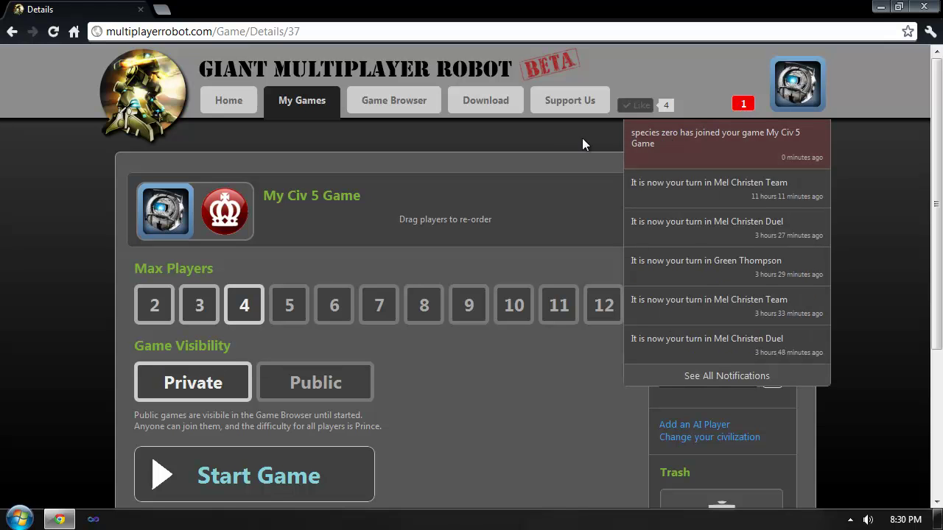
pyautogui.click(53, 32)
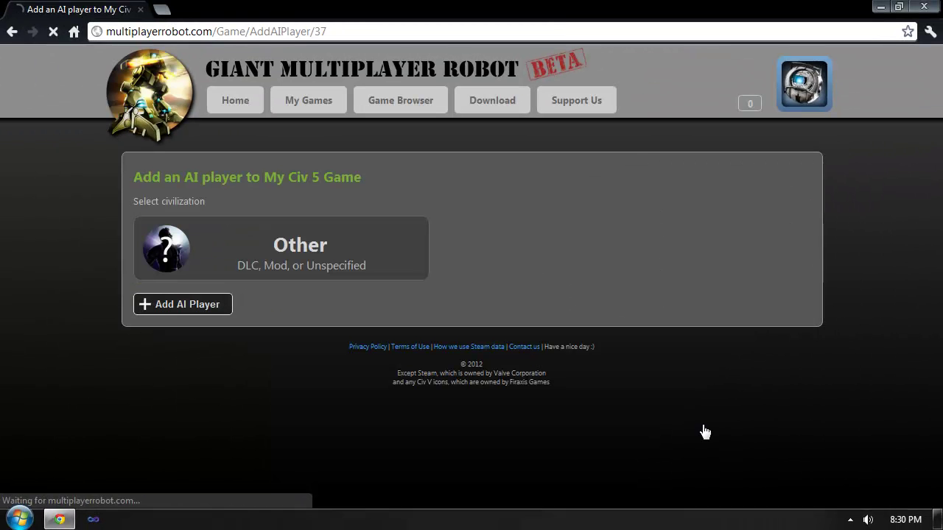
# Add France as an AI player
pyautogui.click(381, 255)
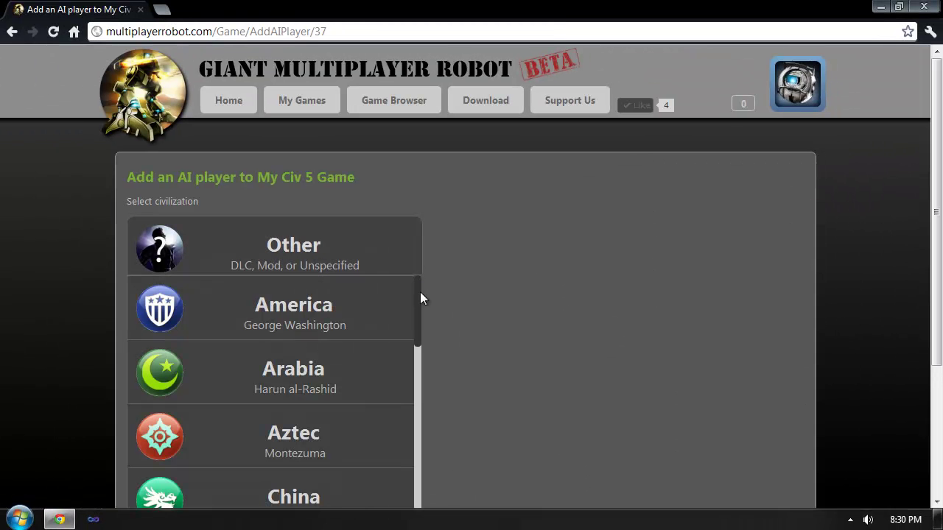
pyautogui.moveTo(416, 294); pyautogui.dragTo(347, 393)
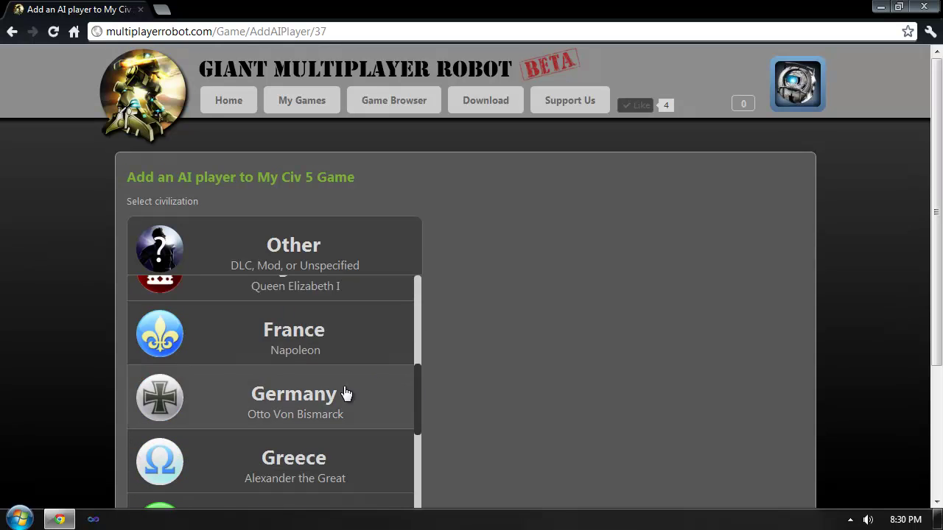
pyautogui.click(327, 361)
pyautogui.click(196, 315)
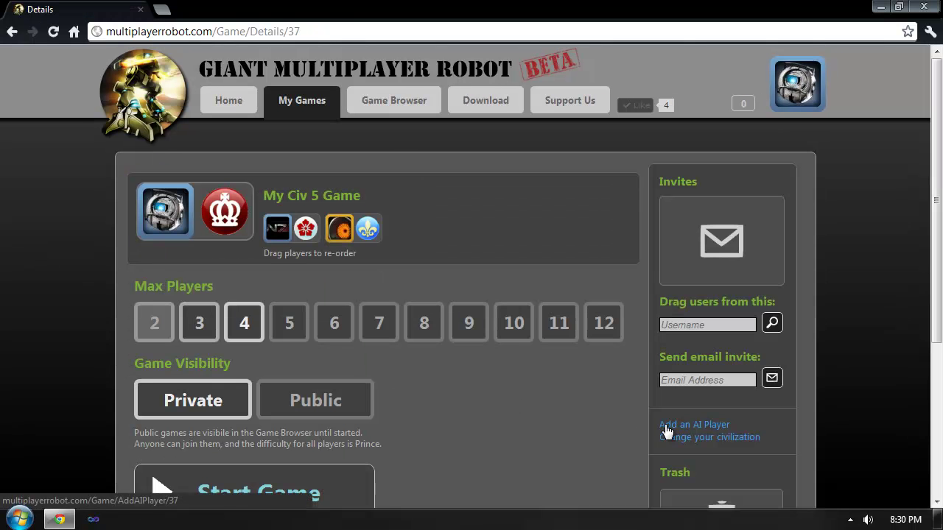
# Add an Other-civilization AI player and move the red-flower player after France
pyautogui.click(666, 428)
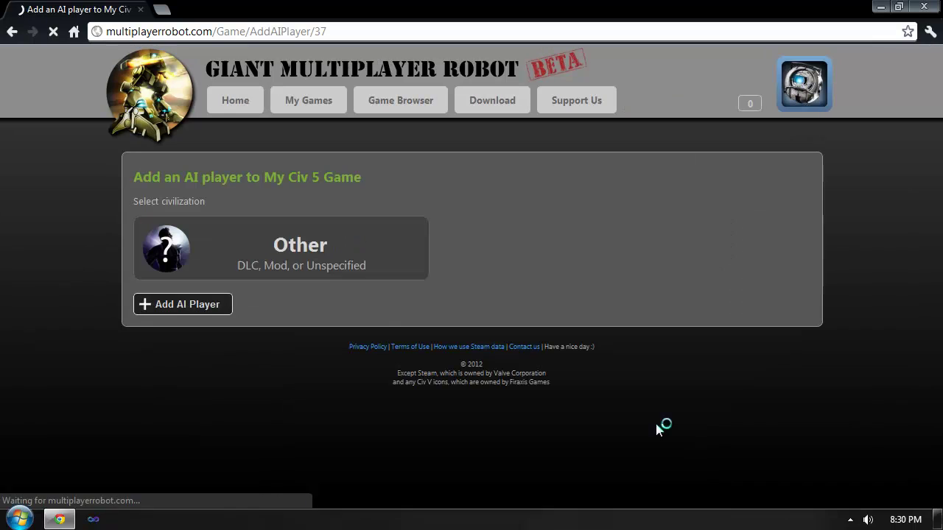
pyautogui.click(187, 305)
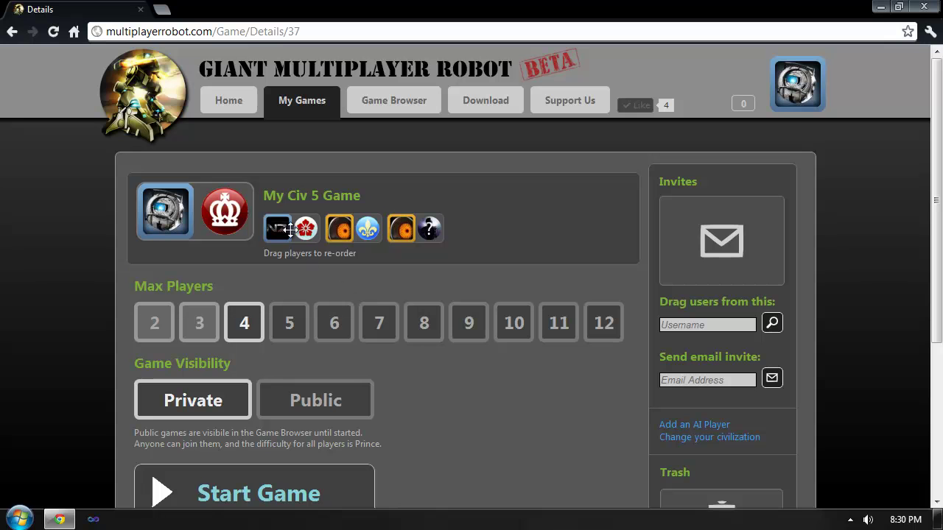
pyautogui.moveTo(295, 228); pyautogui.dragTo(439, 229)
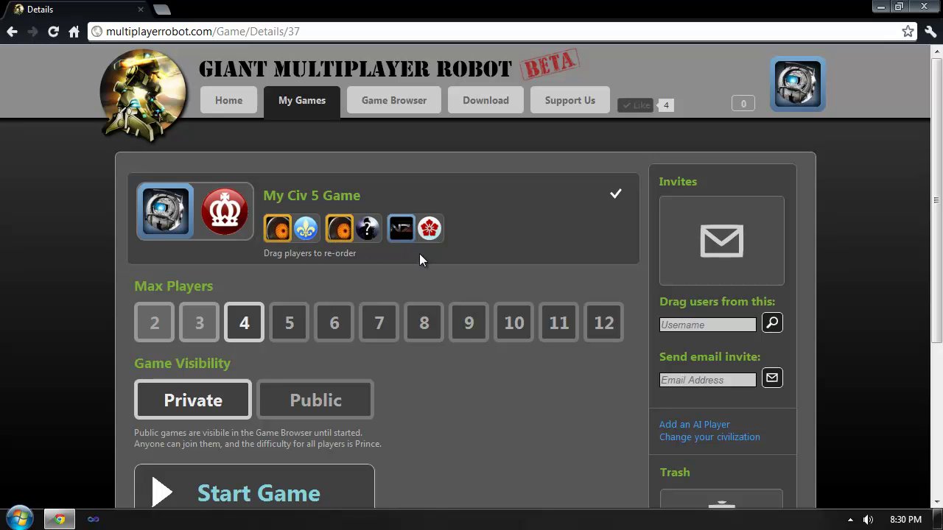
pyautogui.moveTo(415, 232); pyautogui.dragTo(355, 230)
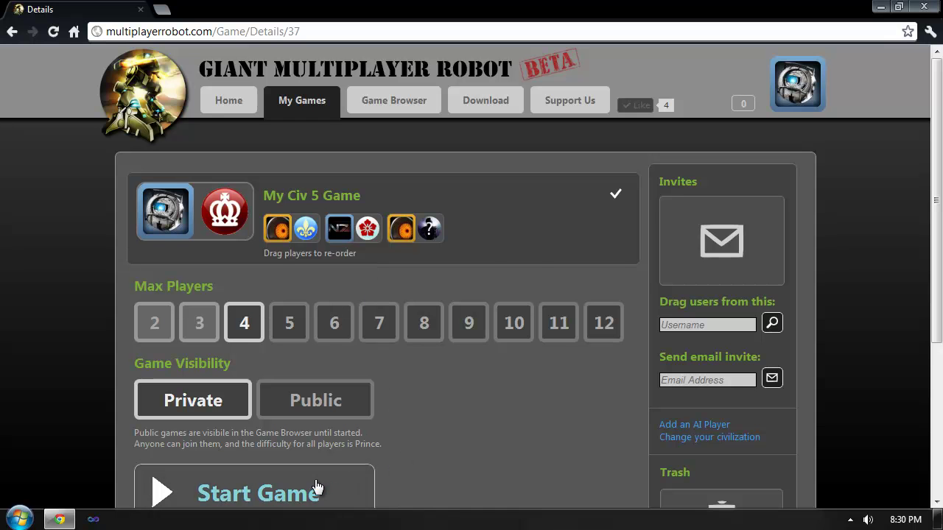
# Start My Civ 5 Game and confirm Yes in the 'Start the game?' prompt
pyautogui.scroll(-1, 611, 378)
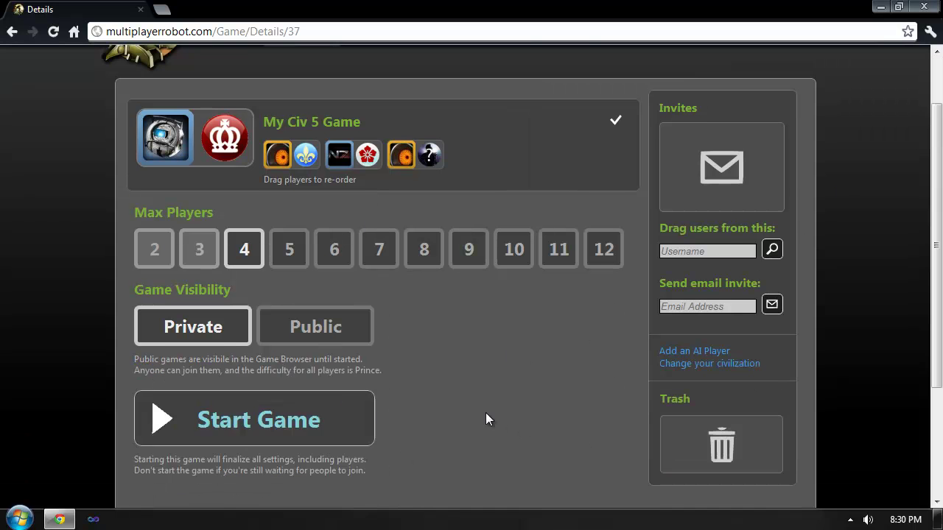
pyautogui.click(297, 418)
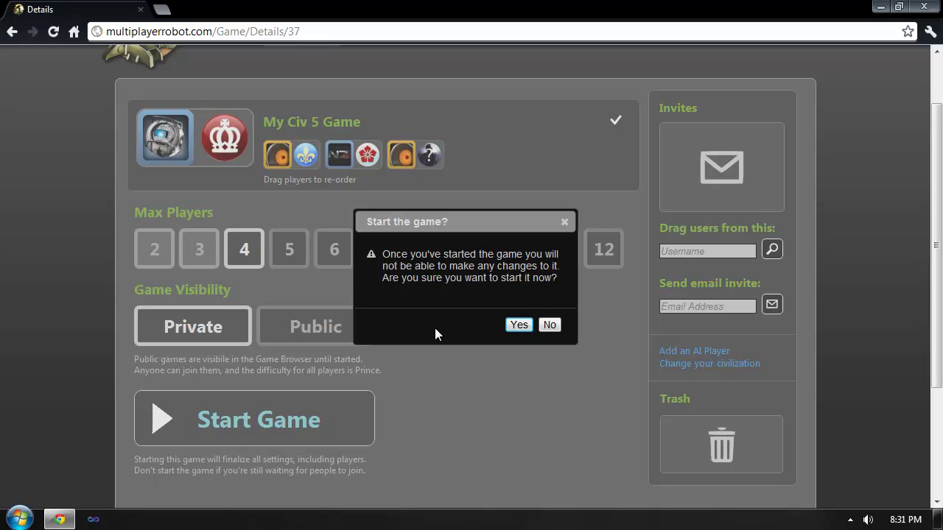
pyautogui.click(517, 328)
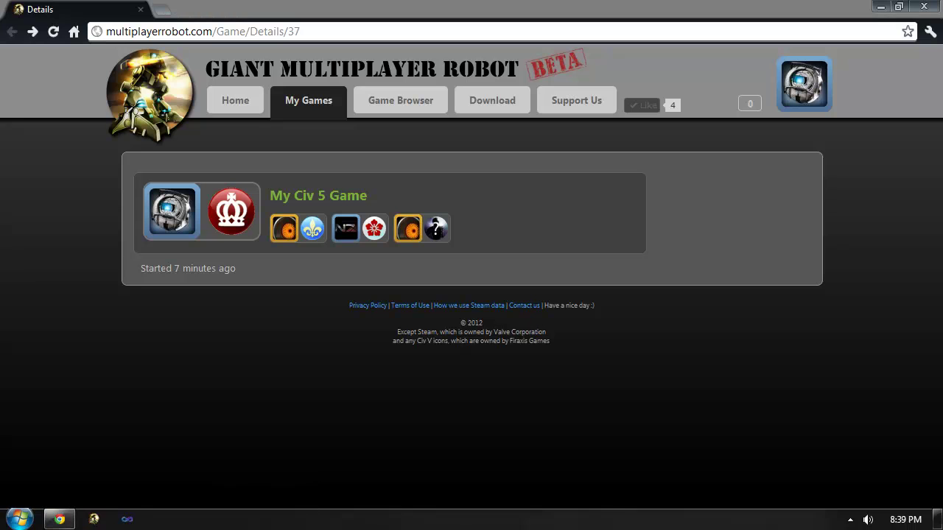
pyautogui.click(653, 220)
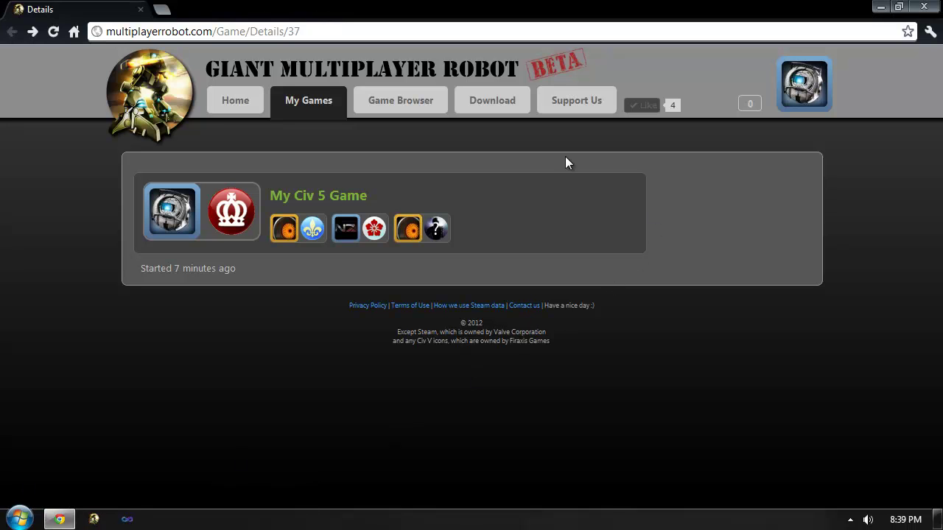
# Download and launch the Giant Multiplayer Robot desktop app beside the browser
pyautogui.click(482, 103)
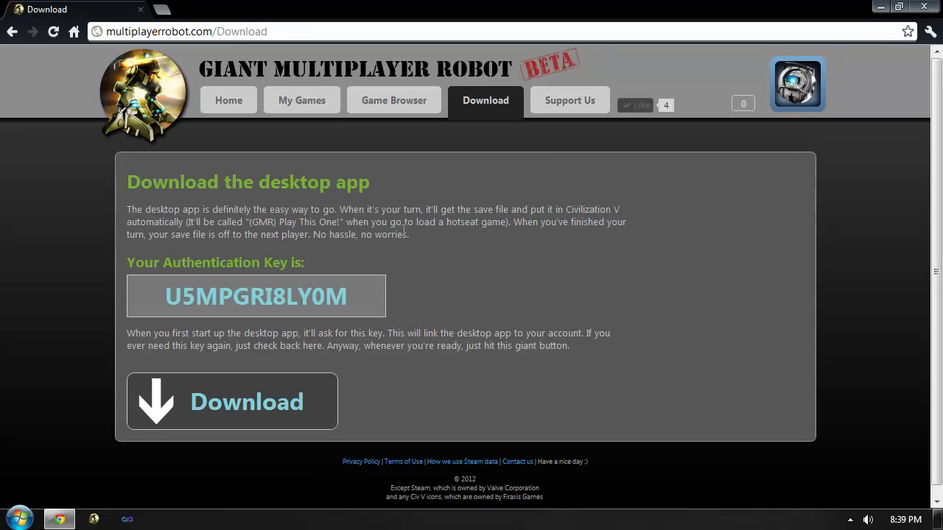
pyautogui.click(253, 428)
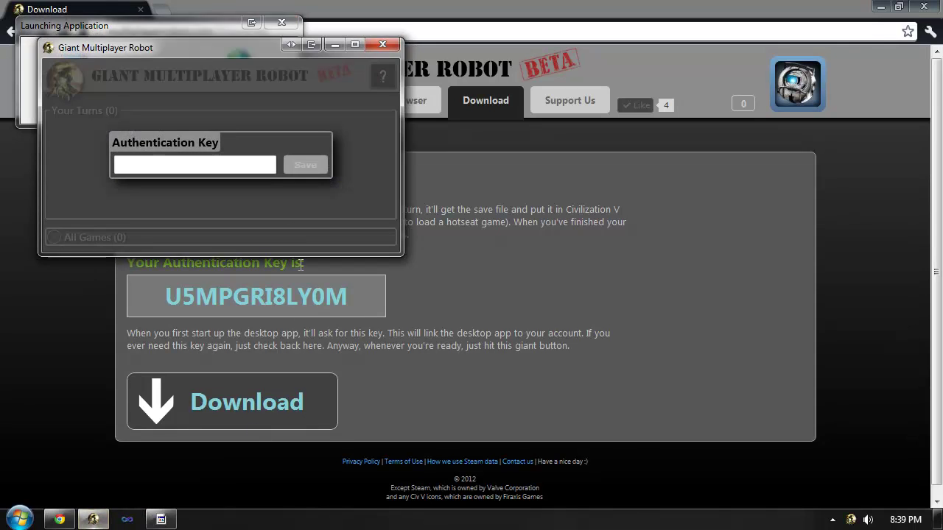
pyautogui.moveTo(213, 51); pyautogui.dragTo(617, 208)
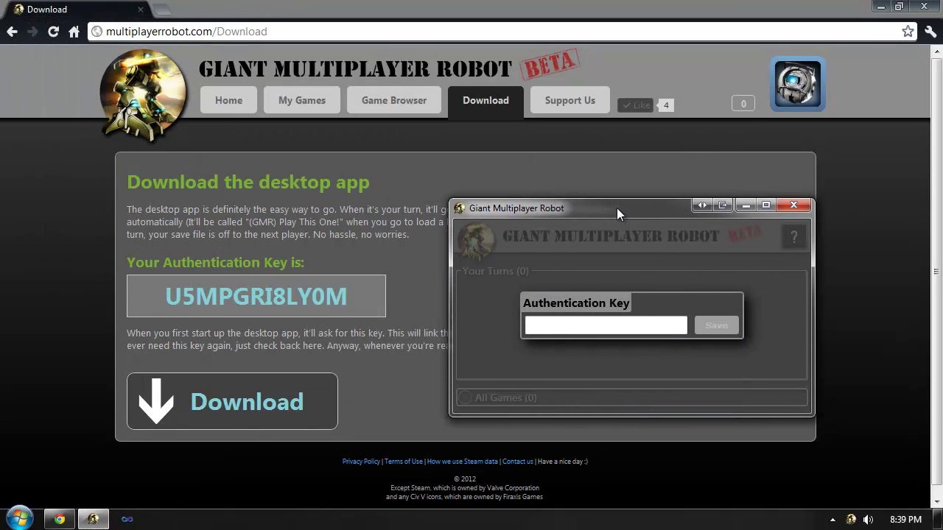
pyautogui.click(350, 301)
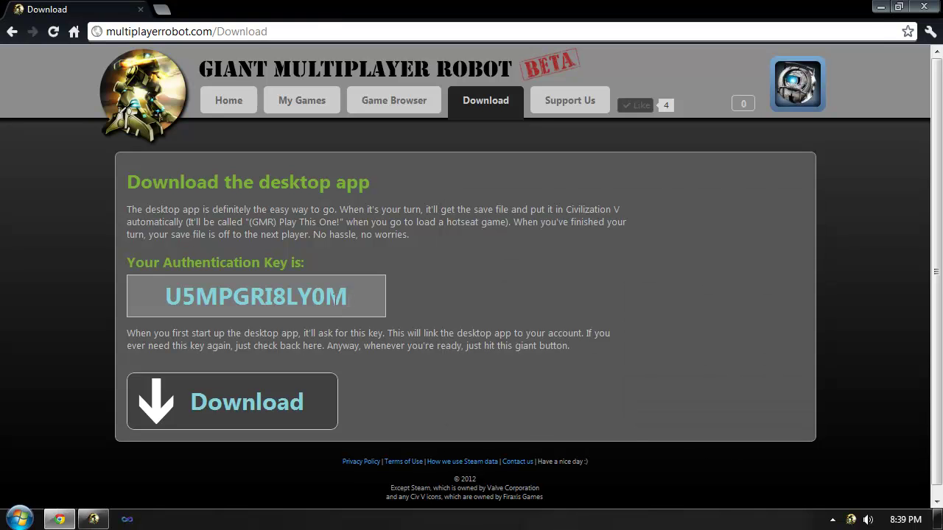
# Copy the authentication key into the app's Authentication Key box and save it
pyautogui.moveTo(340, 296); pyautogui.dragTo(169, 296)
pyautogui.hotkey('ctrl', 'c')
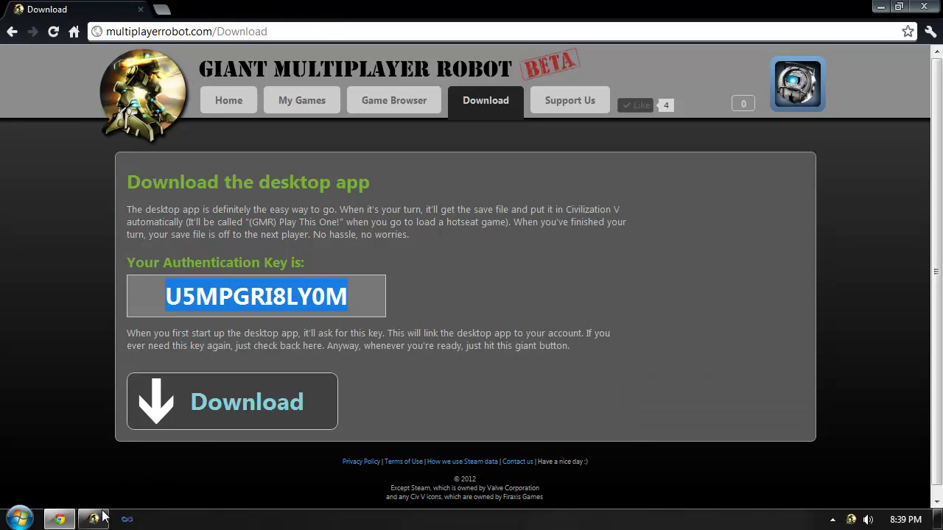
pyautogui.click(94, 519)
pyautogui.hotkey('ctrl', 'v')
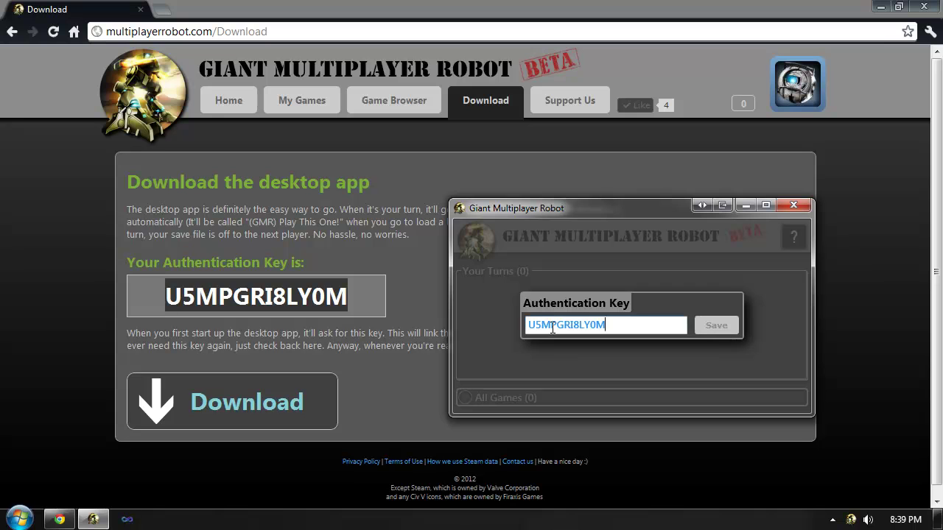
pyautogui.click(716, 325)
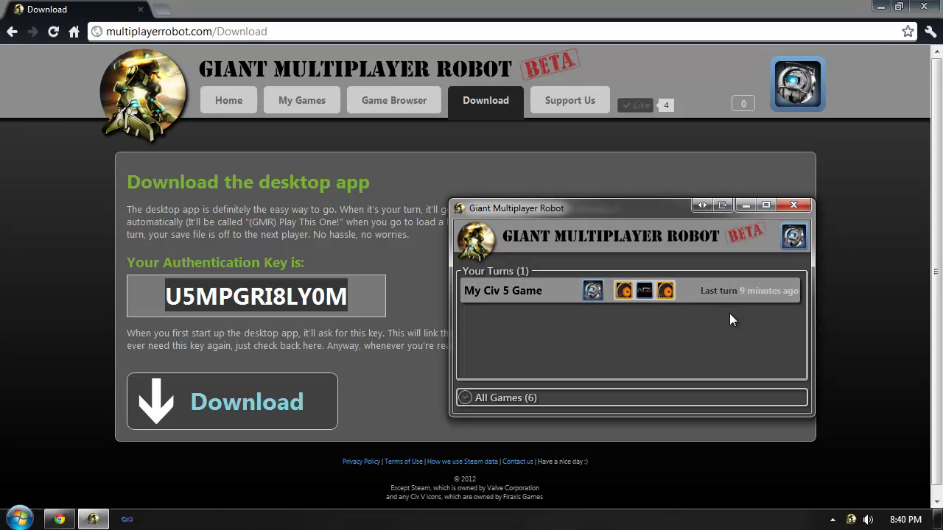
# Play the turn now for My Civ 5 Game, open Game Details, and launch Civilization V
pyautogui.rightClick(511, 294)
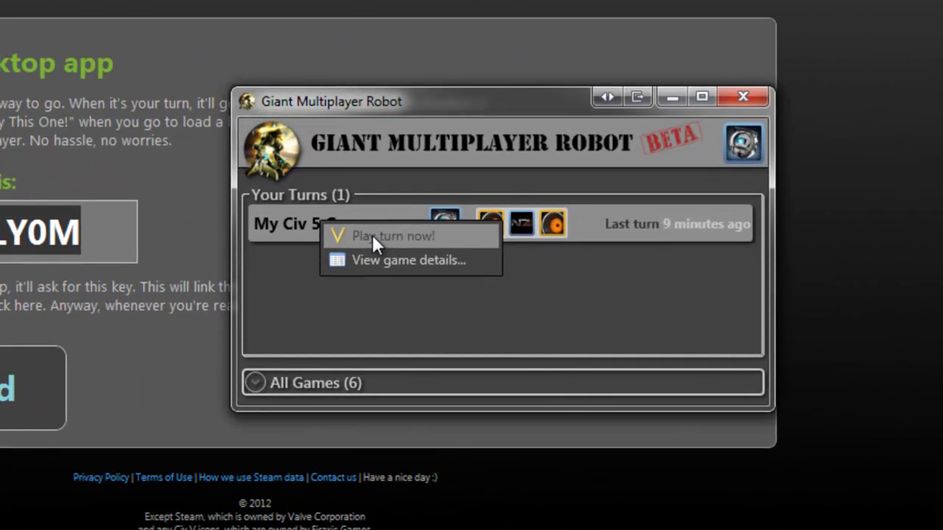
pyautogui.click(372, 234)
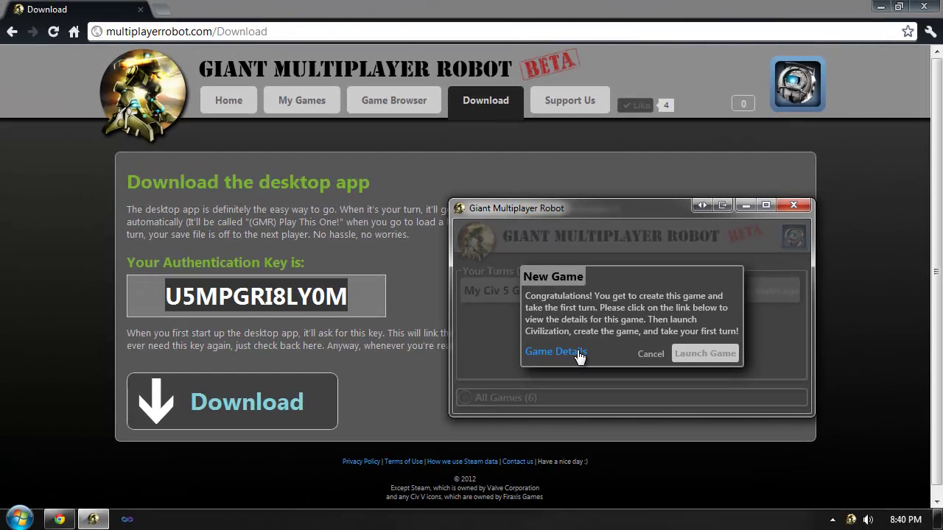
pyautogui.click(556, 352)
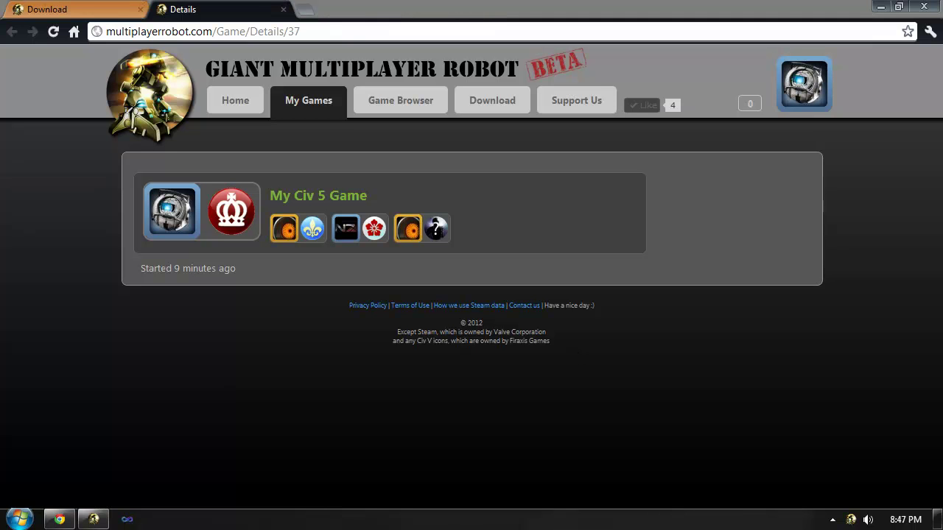
pyautogui.click(94, 519)
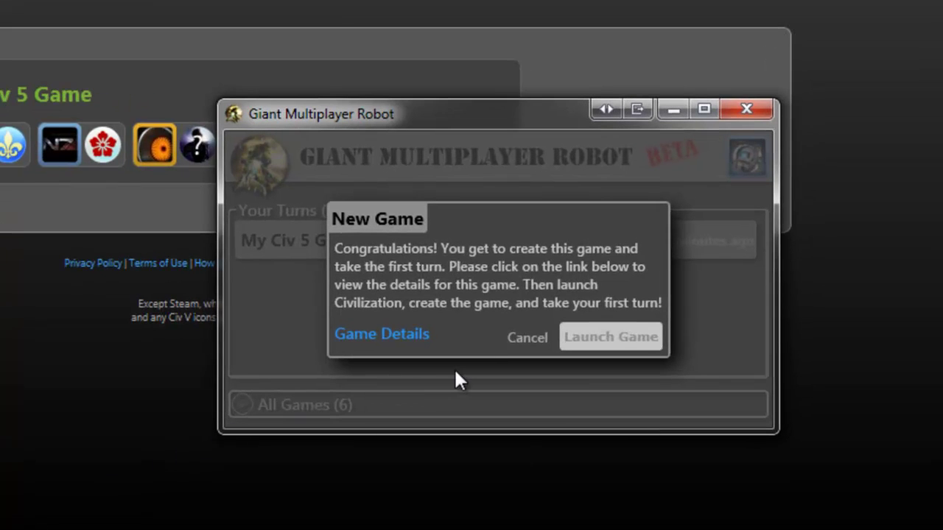
pyautogui.click(617, 335)
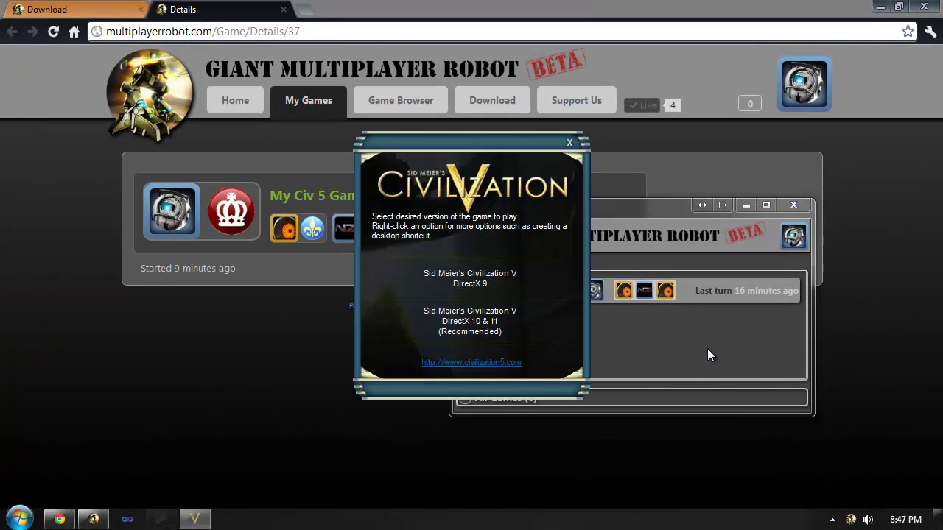
# Run the DirectX 10 & 11 version and set up a Multiplayer Hot Seat game
pyautogui.click(489, 315)
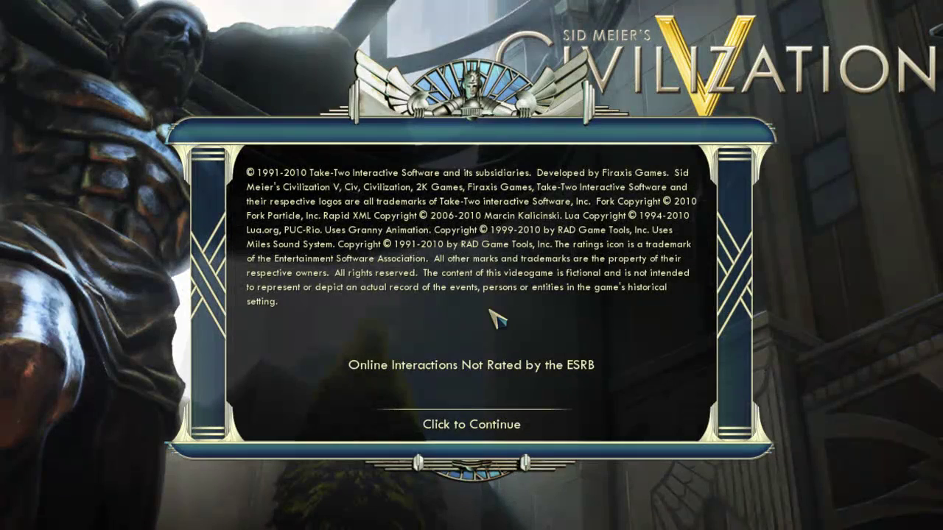
pyautogui.click(489, 423)
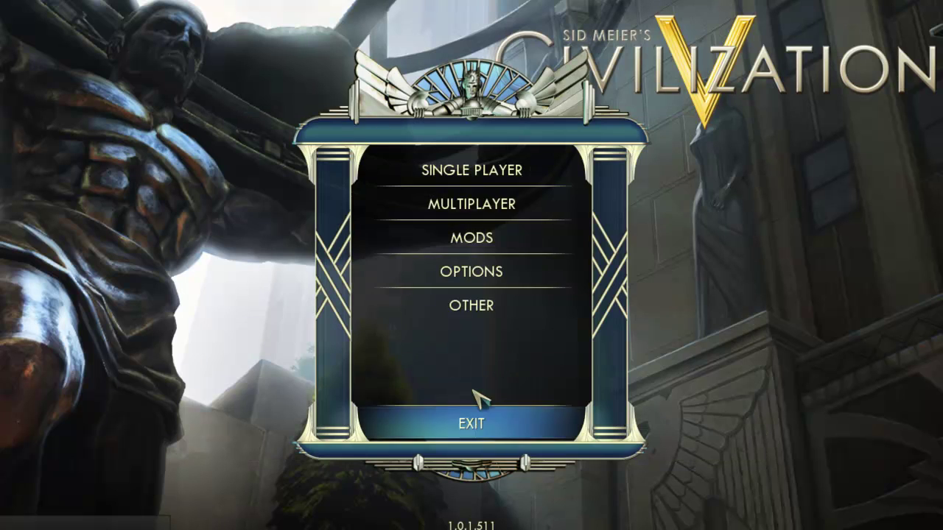
pyautogui.click(490, 212)
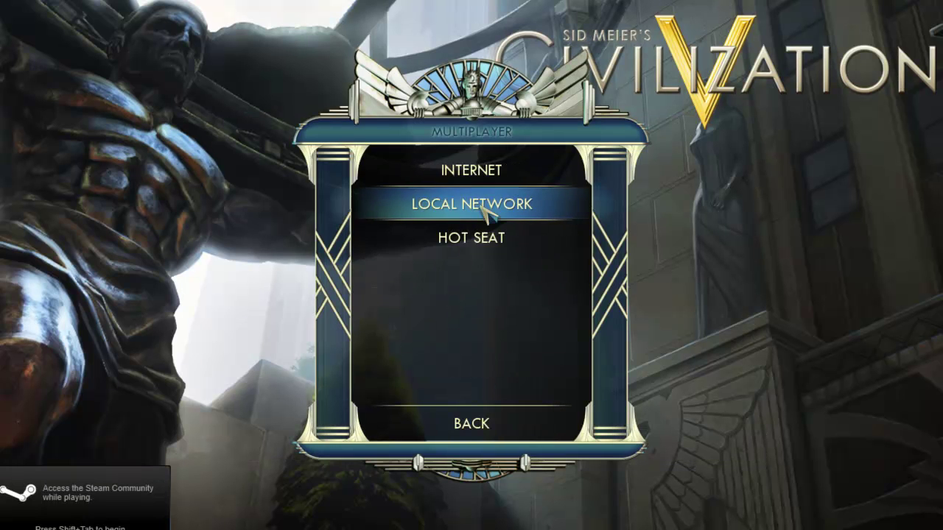
pyautogui.click(487, 246)
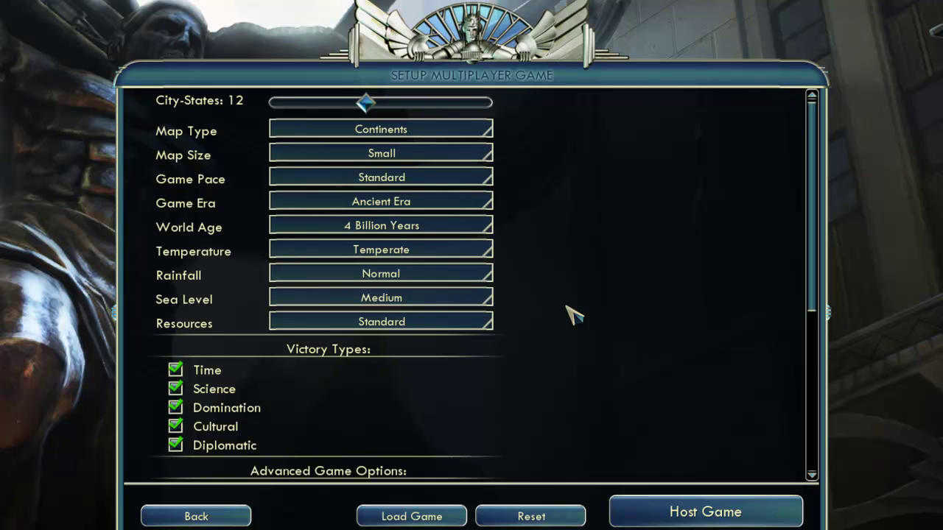
# Set Map Size to Tiny and Game Pace to Quick, then host the game
pyautogui.click(390, 154)
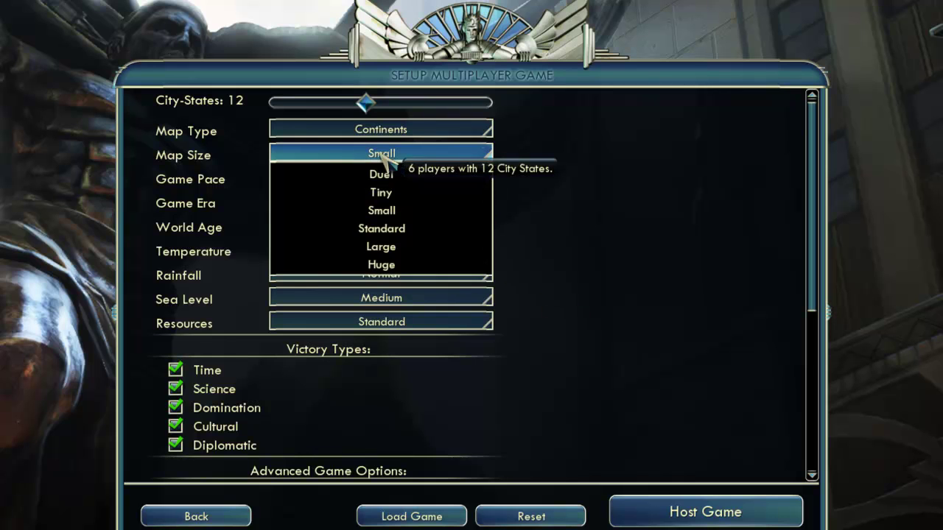
pyautogui.click(397, 194)
pyautogui.click(398, 179)
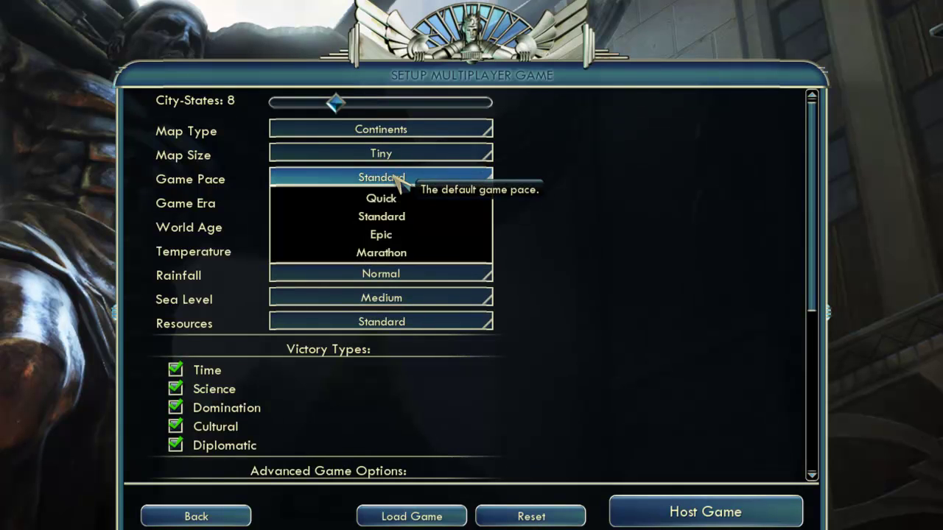
pyautogui.click(394, 197)
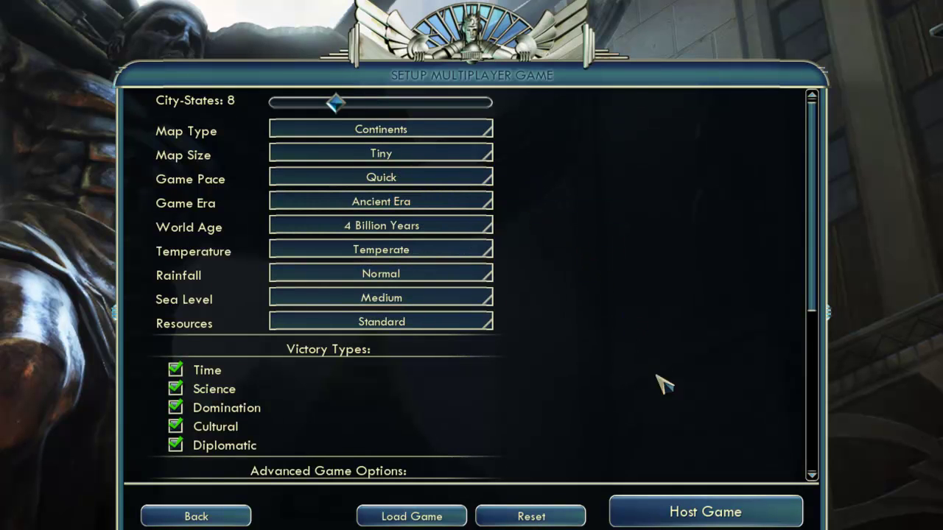
pyautogui.click(708, 515)
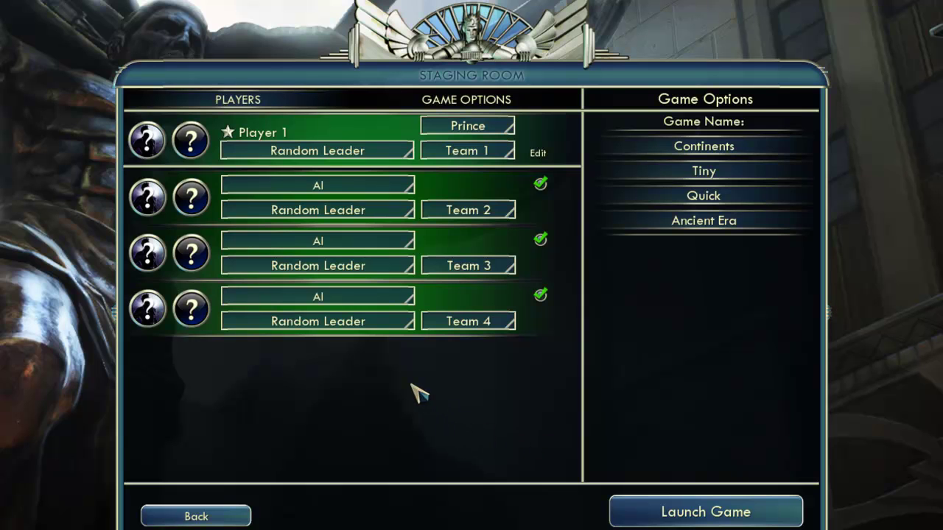
# Set Player 1's leader to Elizabeth of England and launch the hot-seat game
pyautogui.click(383, 153)
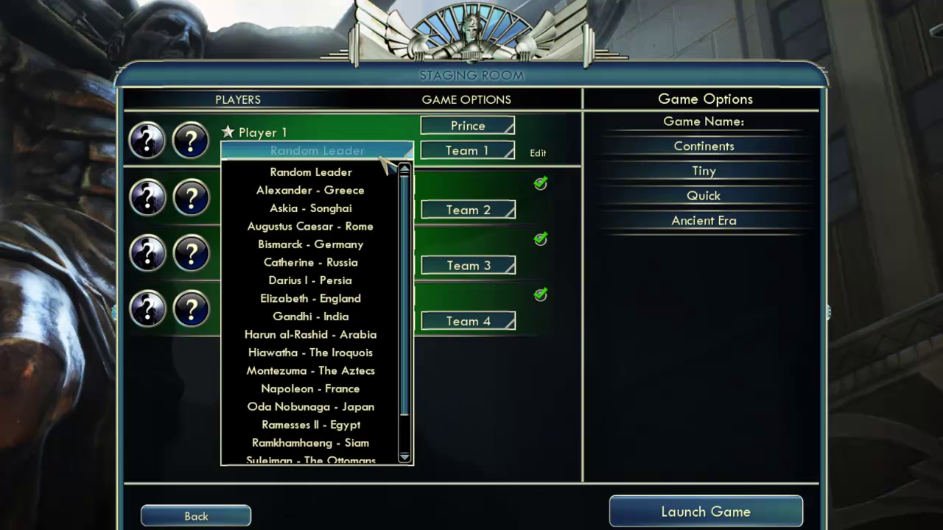
pyautogui.click(354, 299)
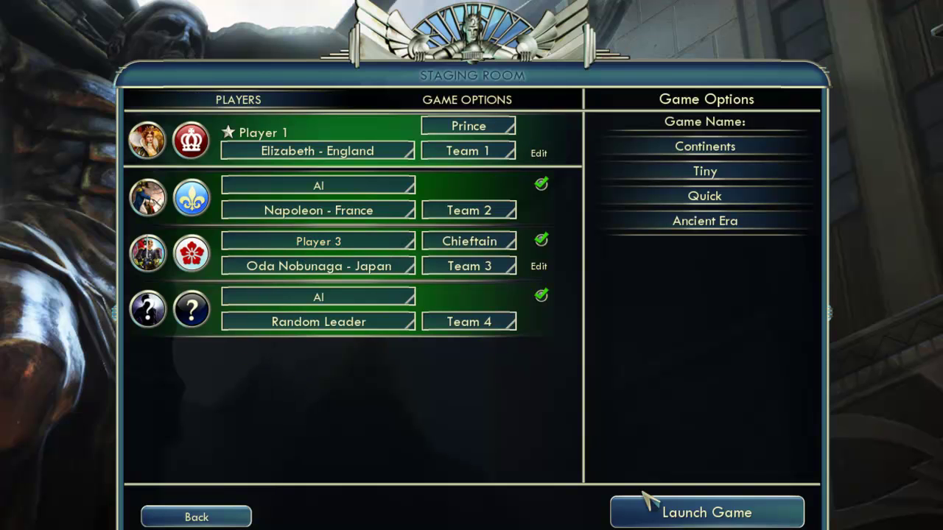
pyautogui.click(657, 507)
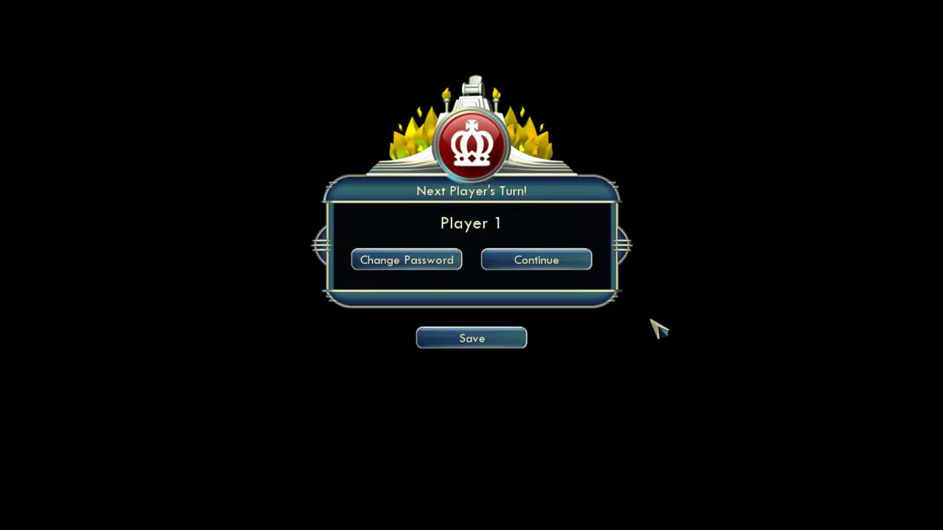
# Begin Player 1's turn, found London with the Settler, and have it build a Monument
pyautogui.click(532, 261)
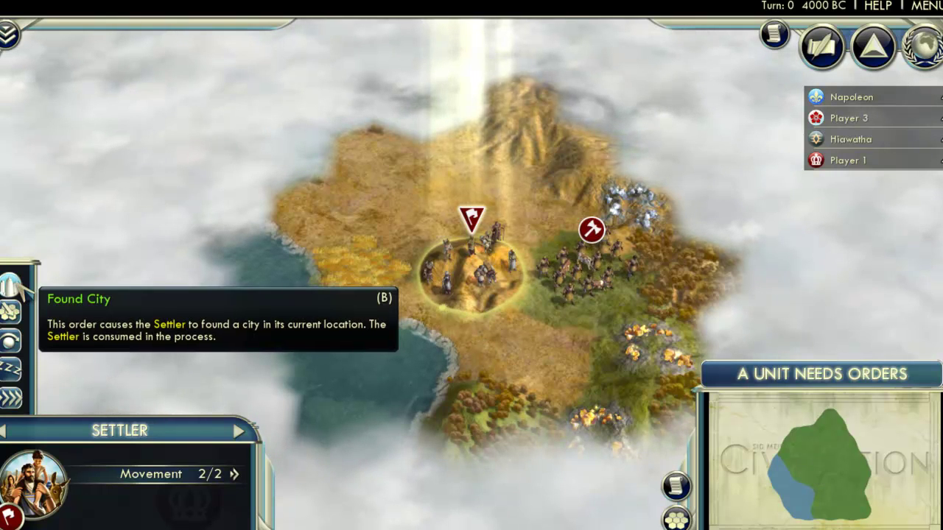
pyautogui.click(22, 286)
pyautogui.click(824, 376)
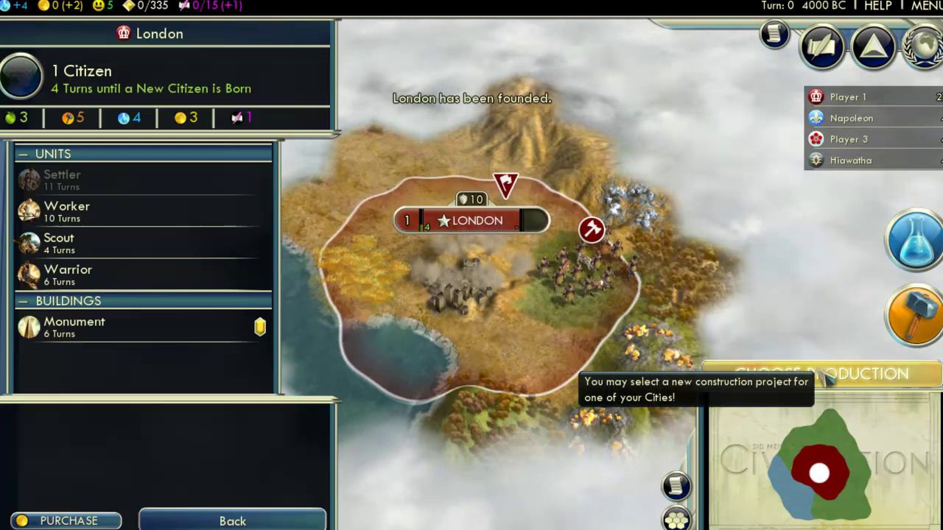
pyautogui.click(177, 333)
# Research Pottery, set the Warrior to explore automatically, and end Player 1's turn
pyautogui.click(773, 372)
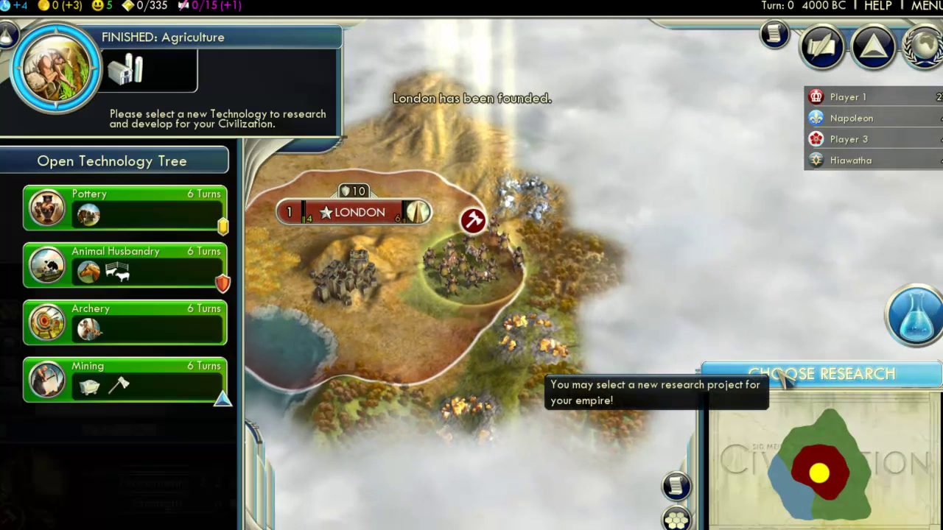
pyautogui.click(147, 213)
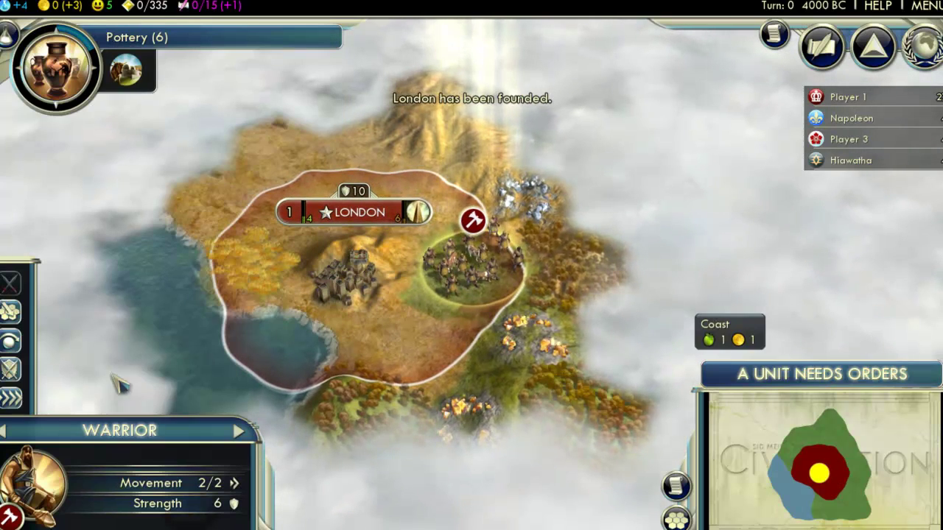
pyautogui.click(11, 397)
pyautogui.click(56, 366)
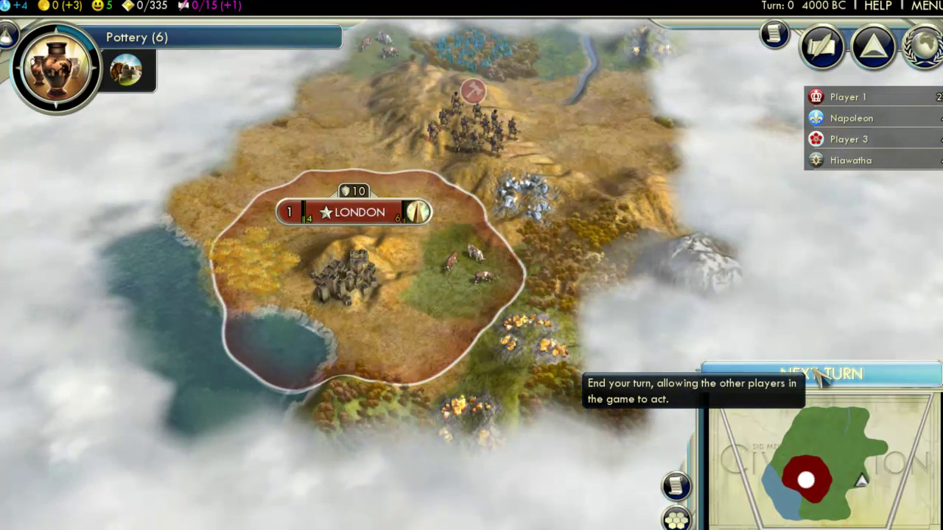
pyautogui.click(821, 374)
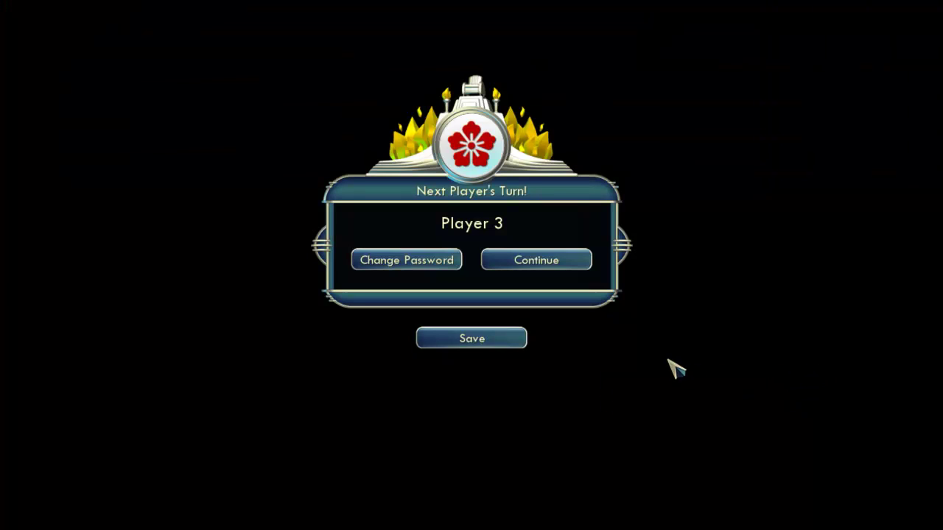
# Save the game at the Player 3 handover as Elizabeth_0000 BC-4000
pyautogui.click(485, 331)
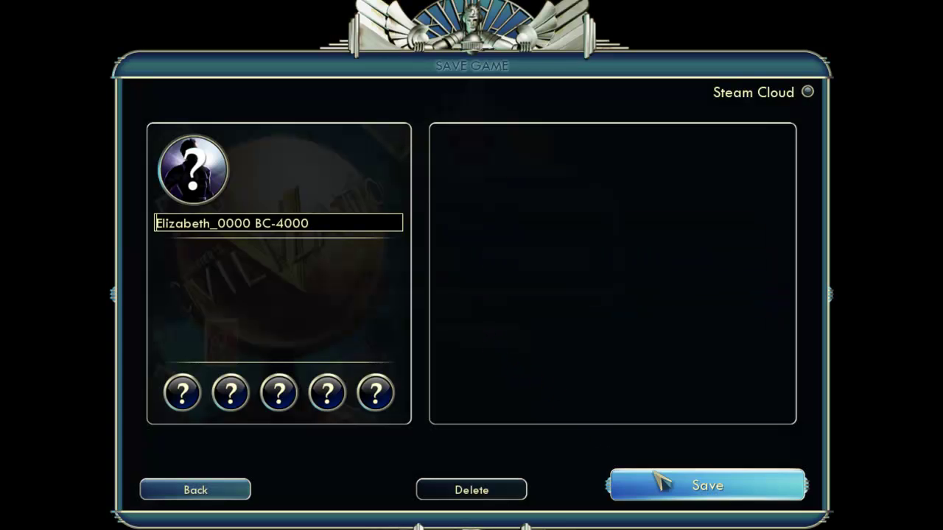
pyautogui.click(693, 490)
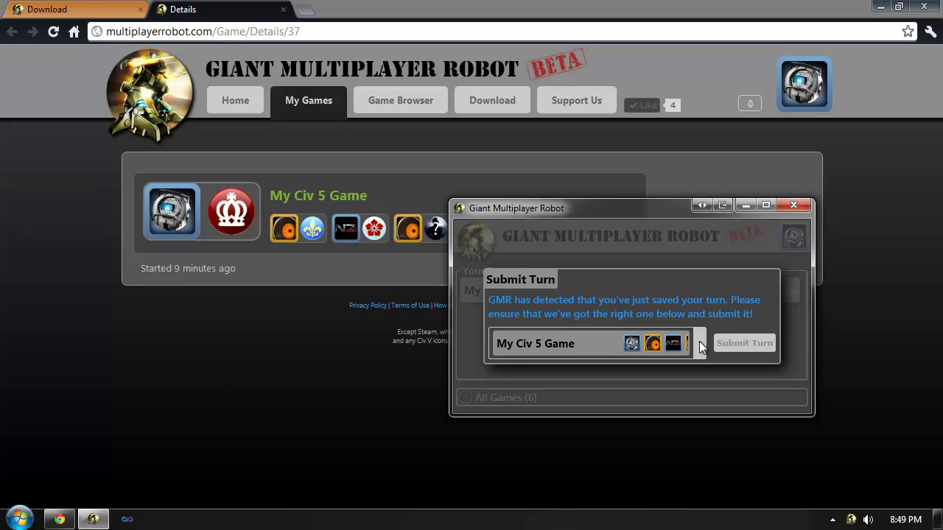
# Submit the saved Elizabeth_0000 BC-4000 turn for My Civ 5 Game from the GMR dialog
pyautogui.click(754, 341)
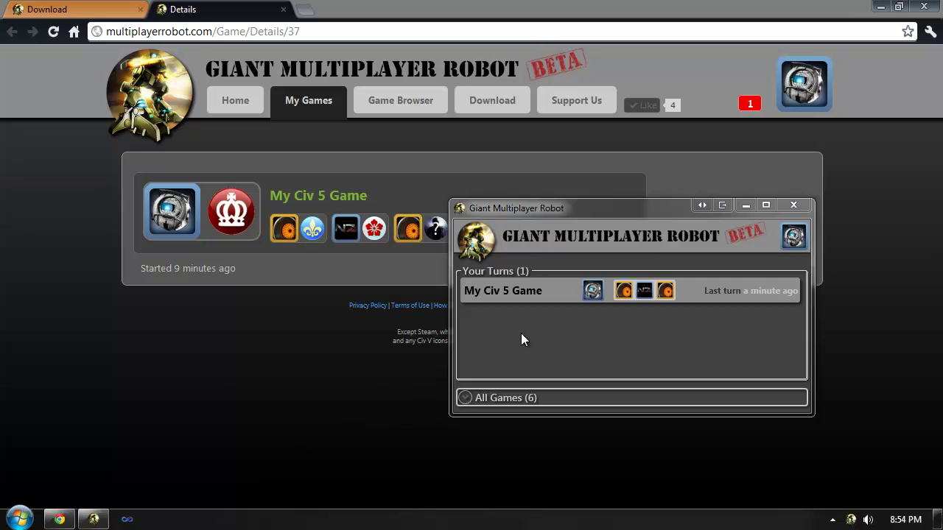
# Play My Civ 5 Game's waiting turn from GMR, launching Civilization V in DirectX 10 & 11
pyautogui.rightClick(511, 292)
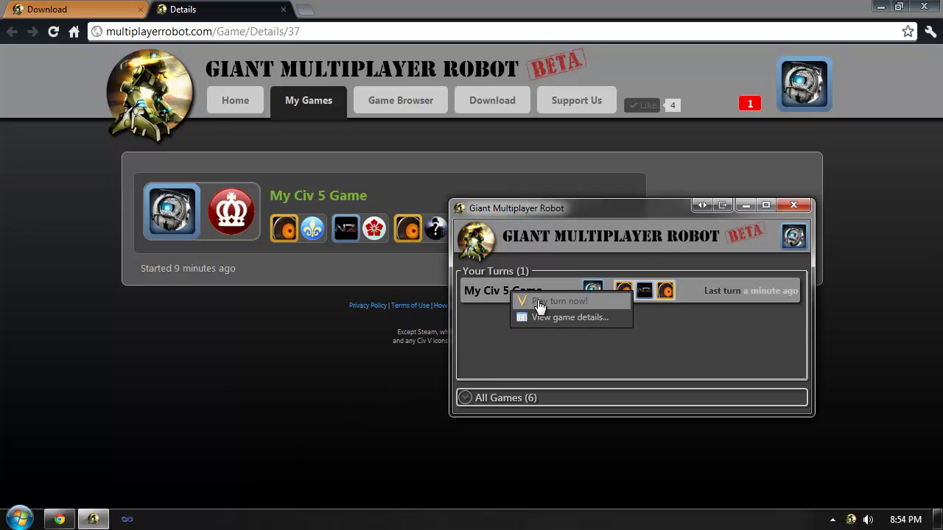
pyautogui.click(540, 305)
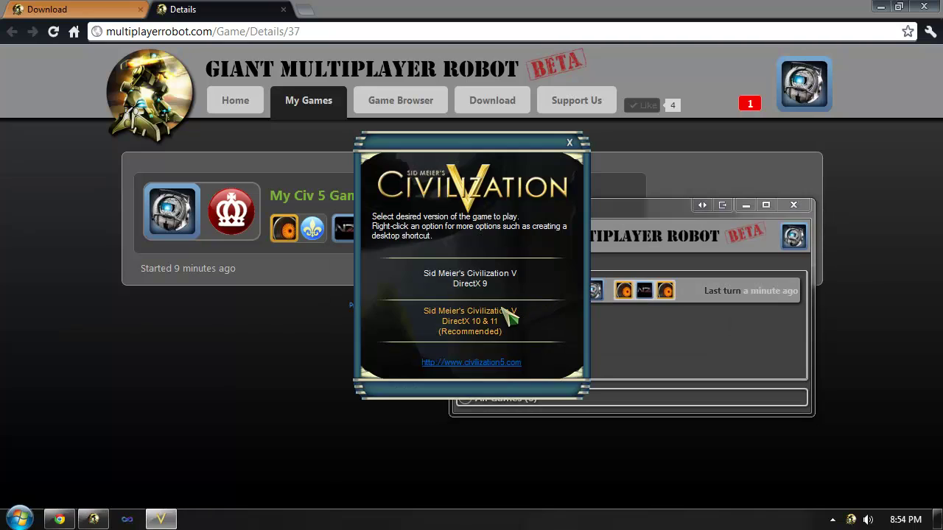
pyautogui.click(500, 308)
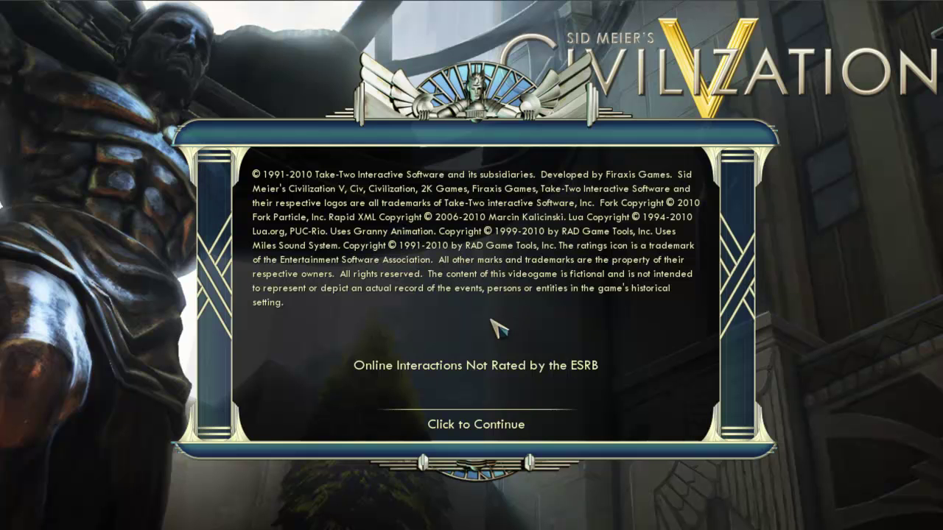
pyautogui.click(458, 425)
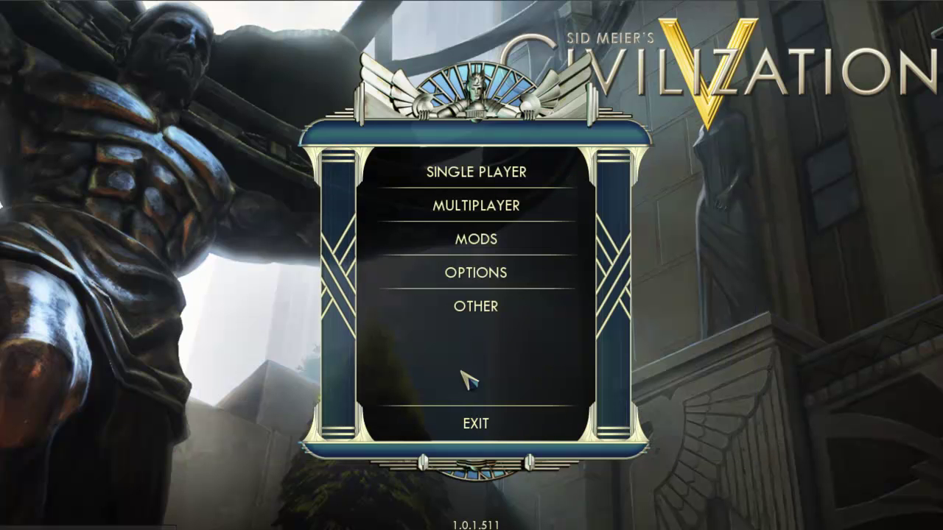
# Go to Multiplayer > Hot Seat and reach the Load Game screen
pyautogui.click(458, 213)
pyautogui.click(480, 243)
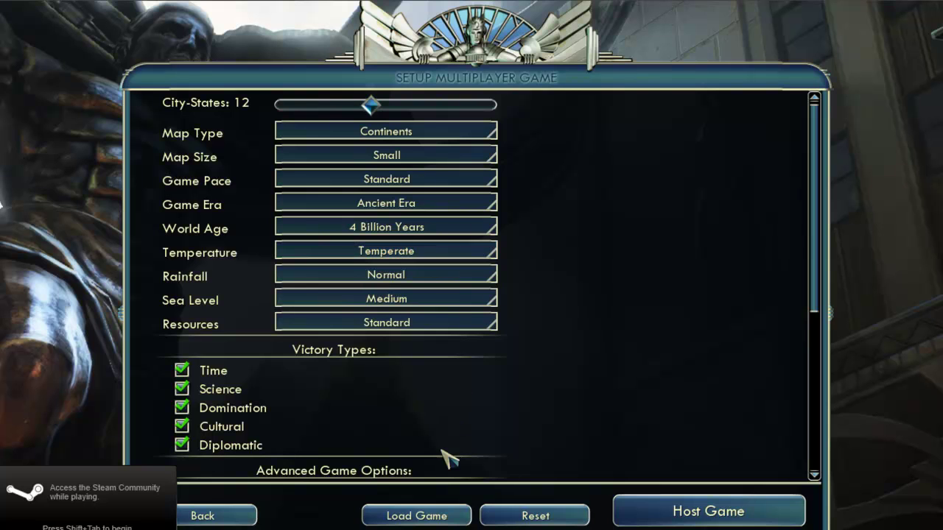
pyautogui.click(412, 515)
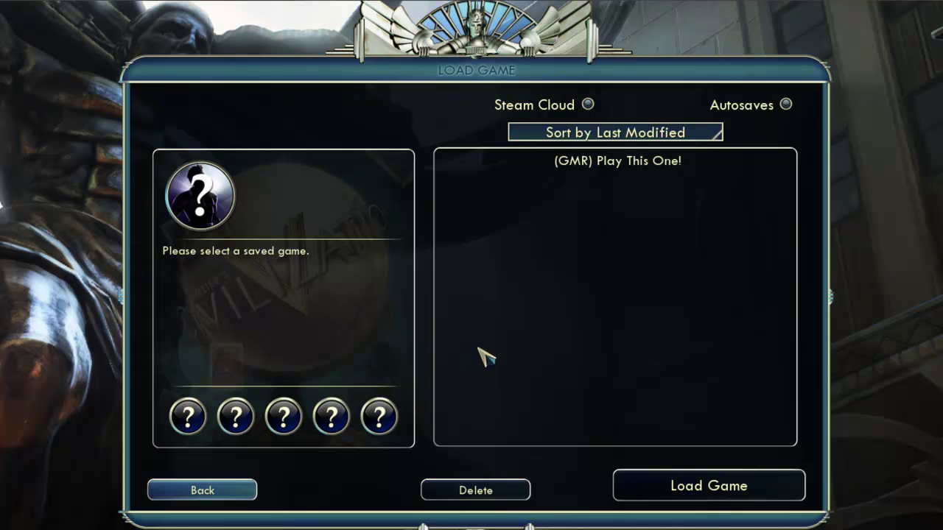
# Load the (GMR) Play This One! save and enter the player's password to resume at London
pyautogui.click(605, 162)
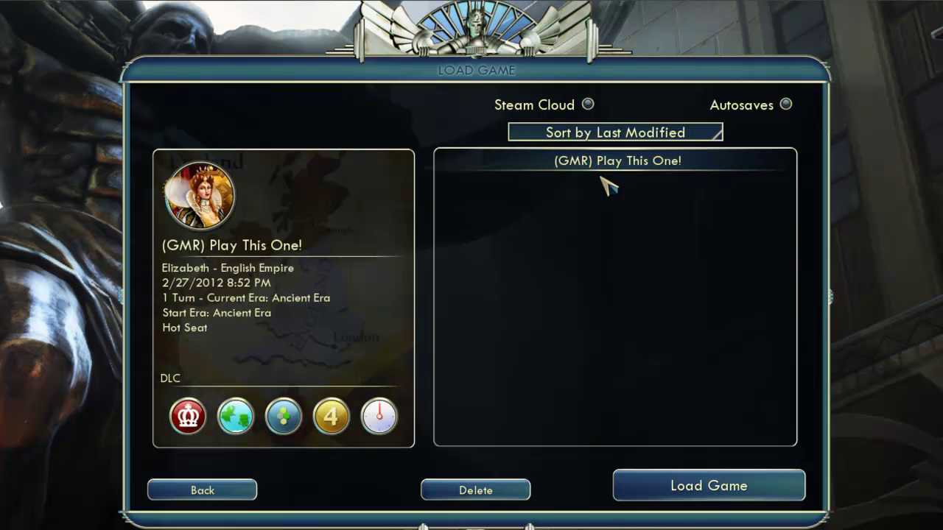
pyautogui.click(713, 492)
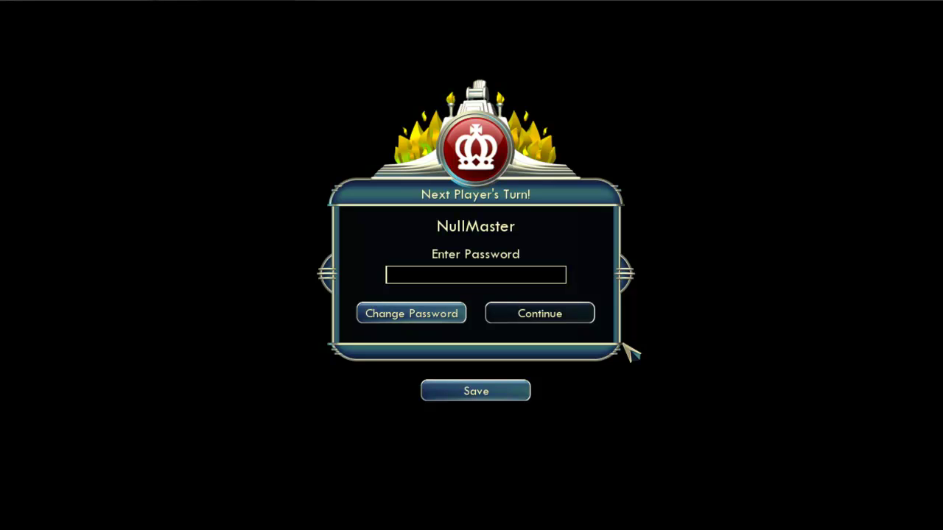
pyautogui.write('****')
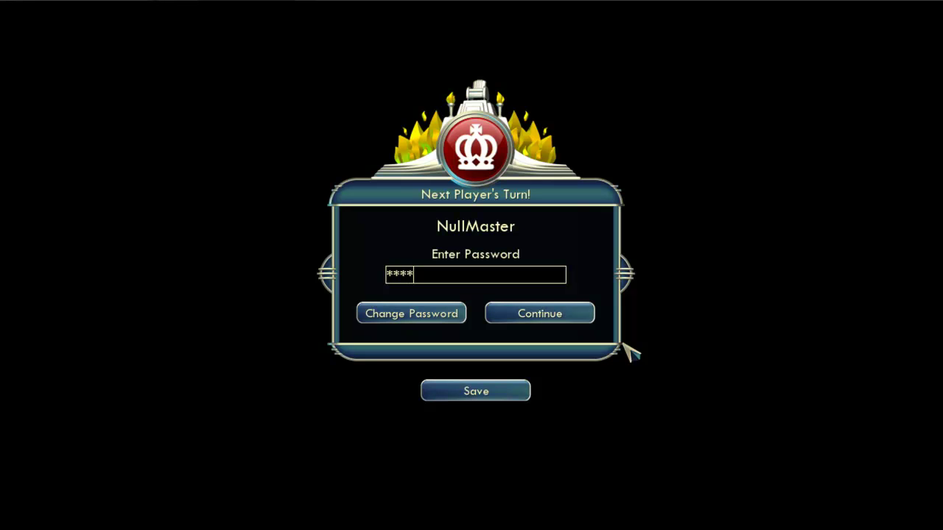
pyautogui.click(551, 317)
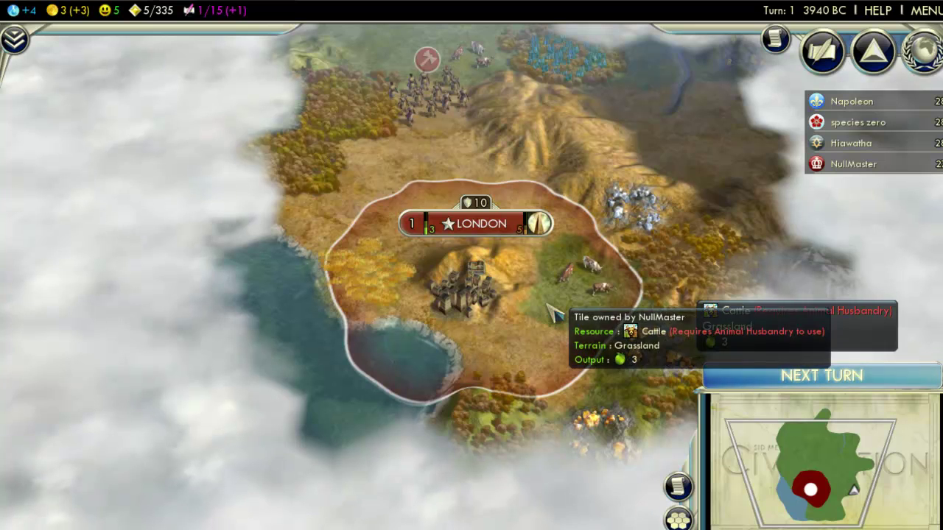
# End turn 1 and save at the next player's handover as Elizabeth_0001 BC-3940
pyautogui.click(802, 380)
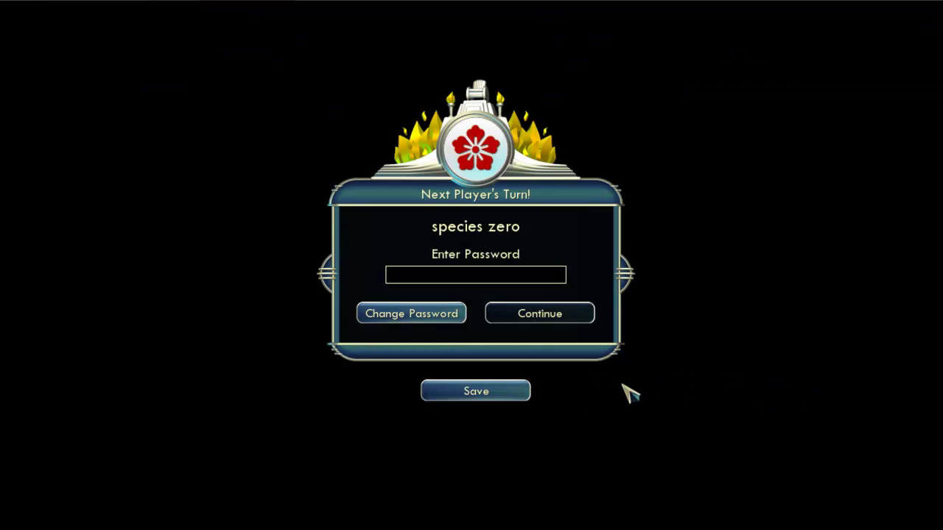
pyautogui.click(477, 391)
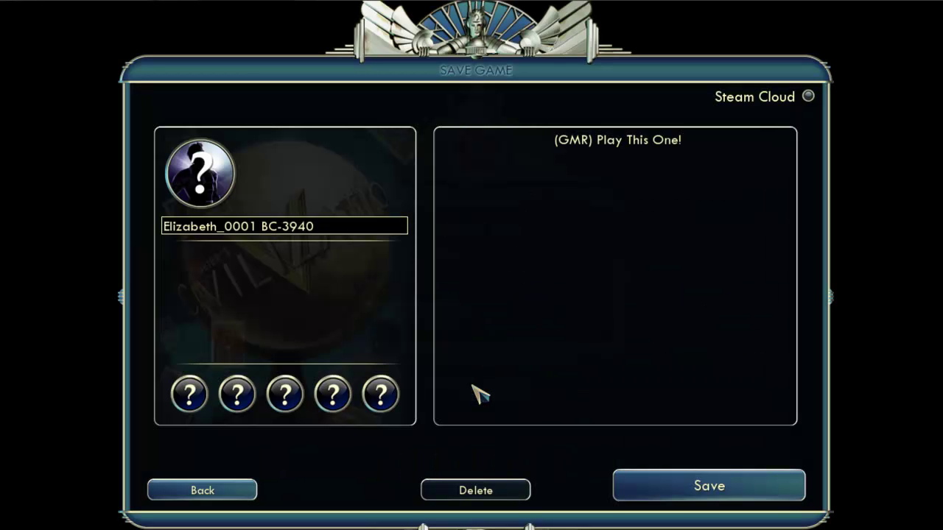
pyautogui.click(692, 491)
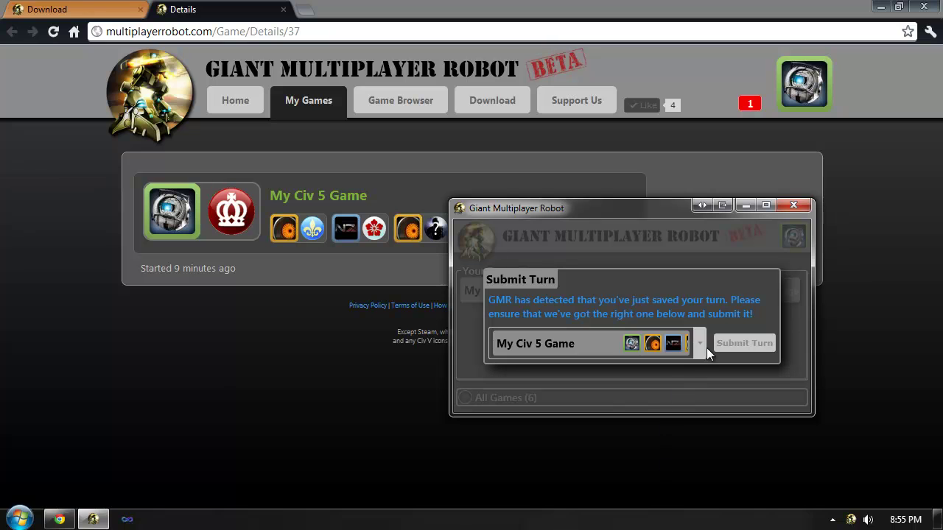
# Submit My Civ 5 Game's Elizabeth_0001 BC-3940 turn and bring the game's Chrome page back to the front
pyautogui.click(736, 344)
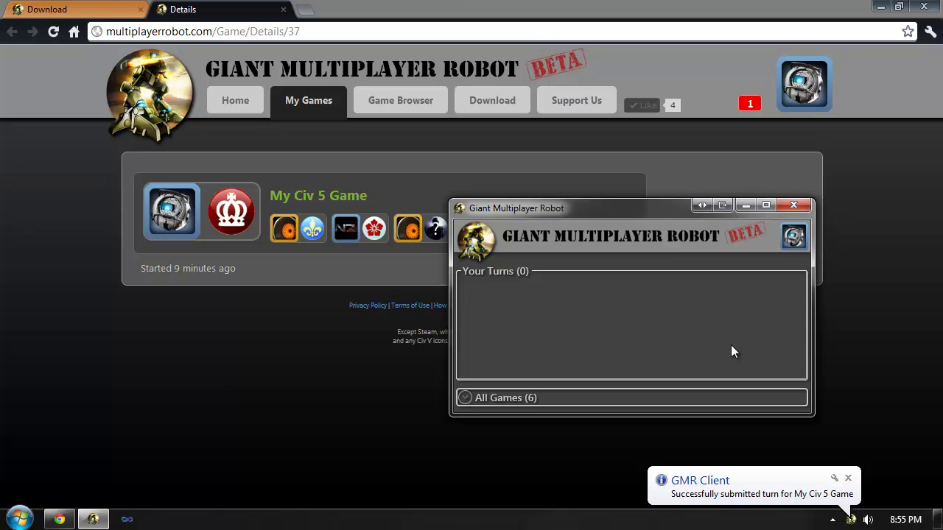
pyautogui.click(348, 339)
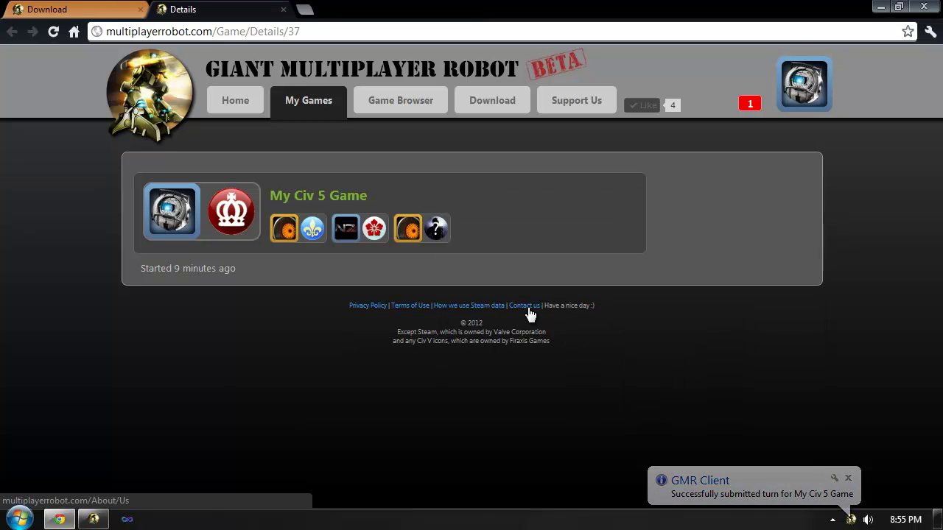